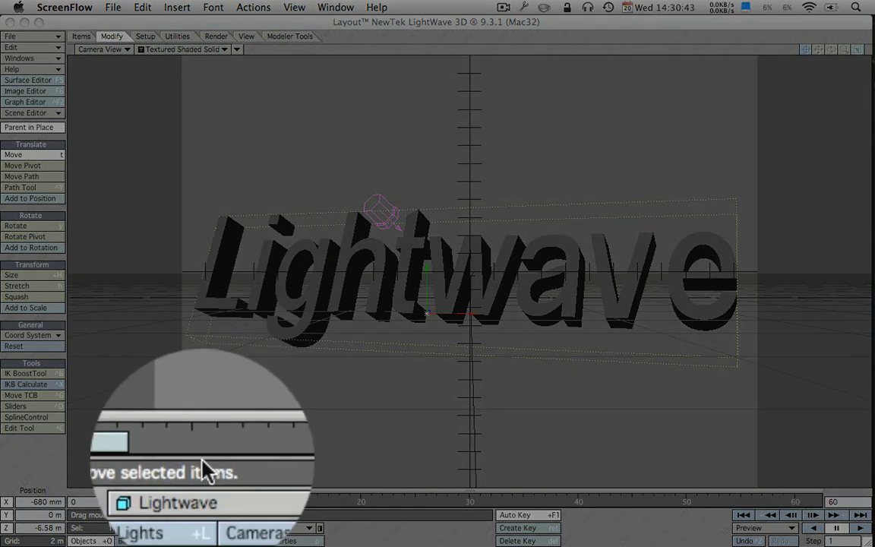
Rotate the Lightwave text object at frame 0 to a heading of about -32°
{"action": "left_click", "coordinate": [201, 529]}
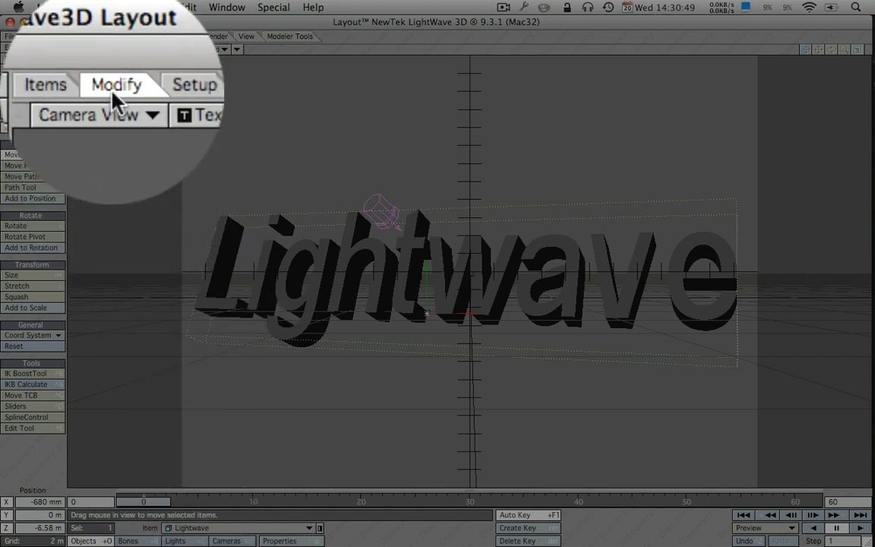
{"action": "left_click", "coordinate": [28, 225]}
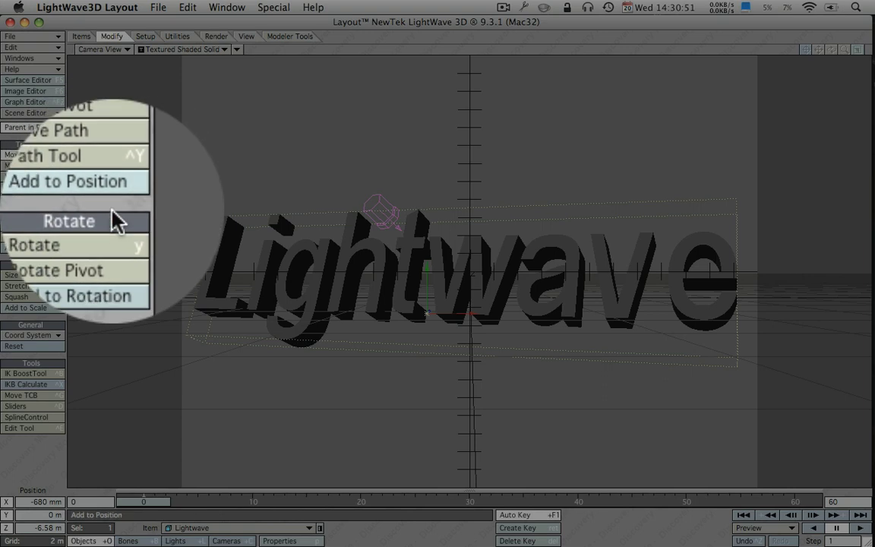
{"action": "left_click", "coordinate": [28, 228]}
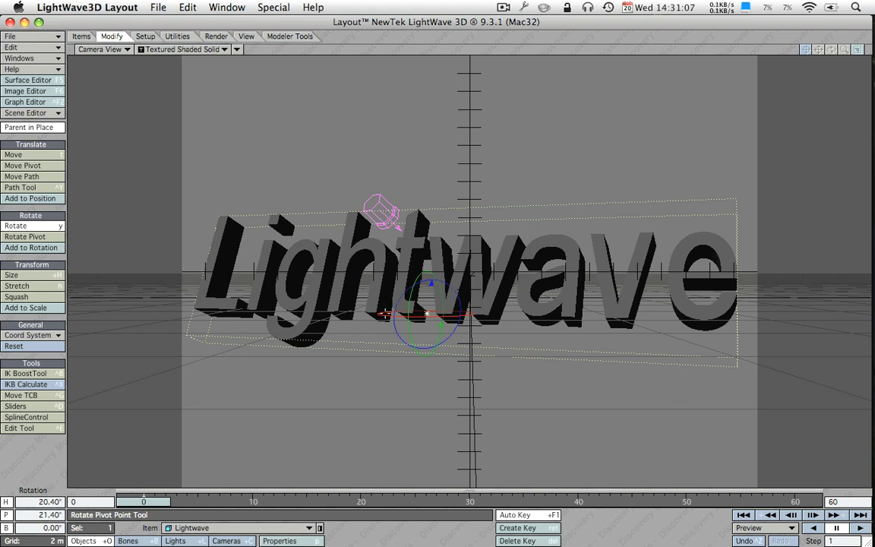
{"action": "mouse_move", "coordinate": [426, 313]}
{"action": "left_mouse_down"}
{"action": "mouse_move", "coordinate": [384, 313]}
{"action": "mouse_move", "coordinate": [435, 313]}
{"action": "left_mouse_up"}
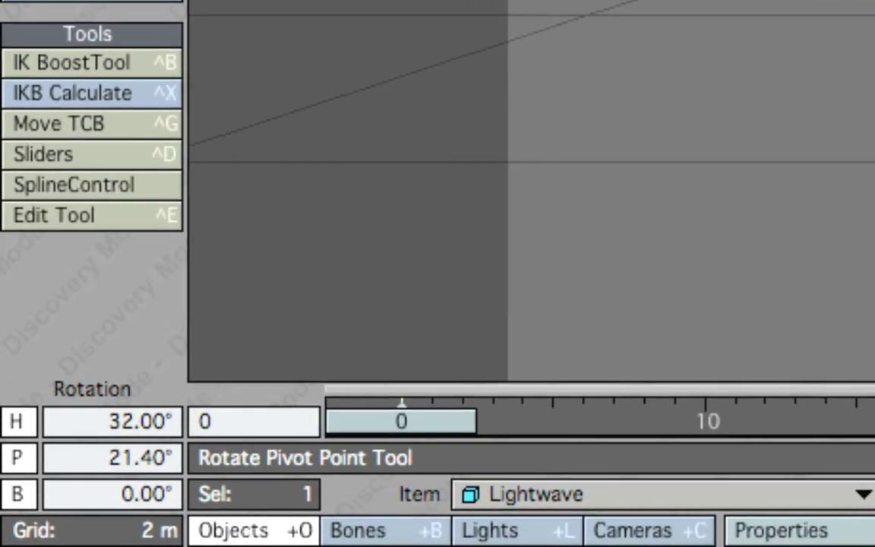
{"action": "left_click_drag", "start_coordinate": [789, 79], "coordinate": [692, 79]}
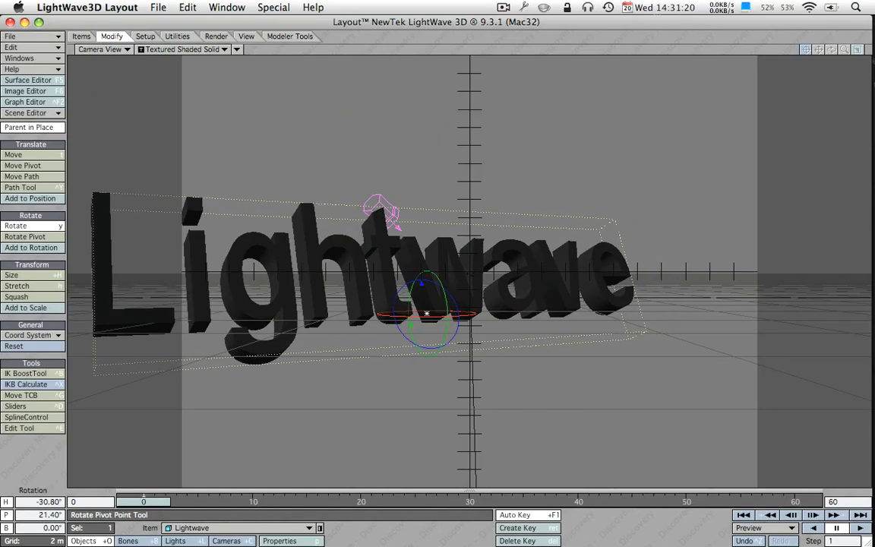
{"action": "left_click_drag", "start_coordinate": [531, 274], "coordinate": [527, 273]}
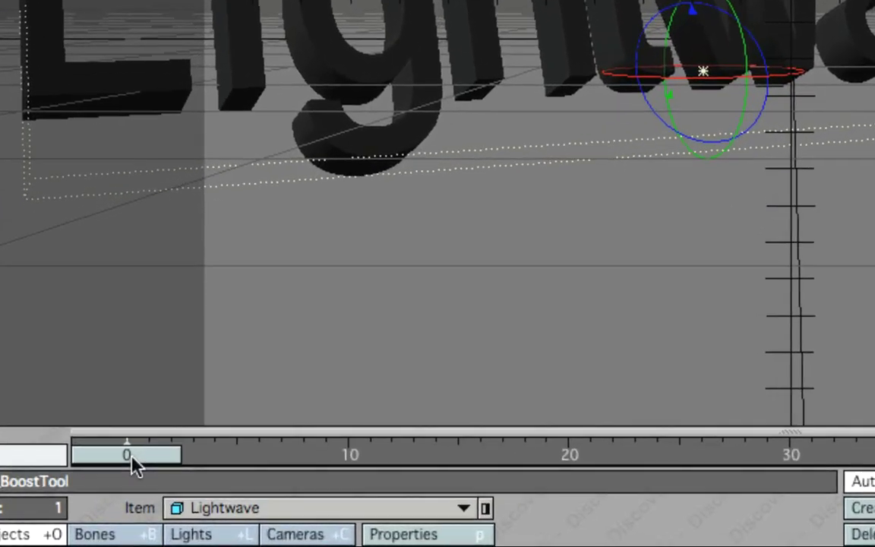
At frame 60, rotate the Lightwave text to a heading of 20.20°, create a motion key for it and play the animation
{"action": "left_click_drag", "start_coordinate": [148, 483], "coordinate": [874, 483]}
{"action": "left_click_drag", "start_coordinate": [703, 448], "coordinate": [750, 448]}
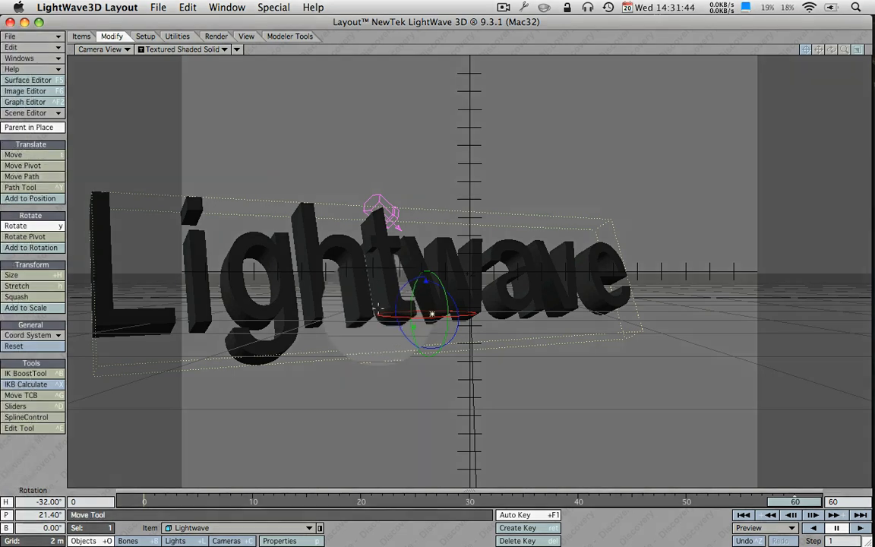
{"action": "left_click_drag", "start_coordinate": [377, 307], "coordinate": [377, 312]}
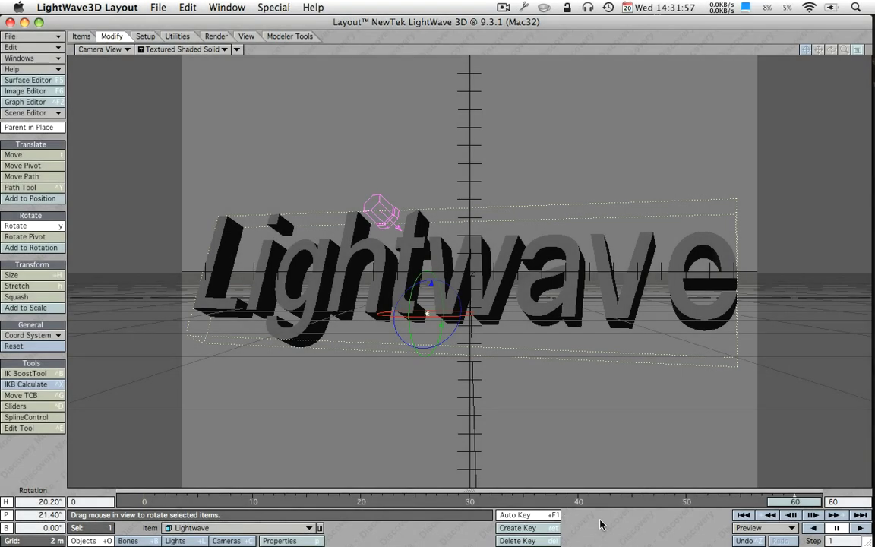
{"action": "key", "text": "Return"}
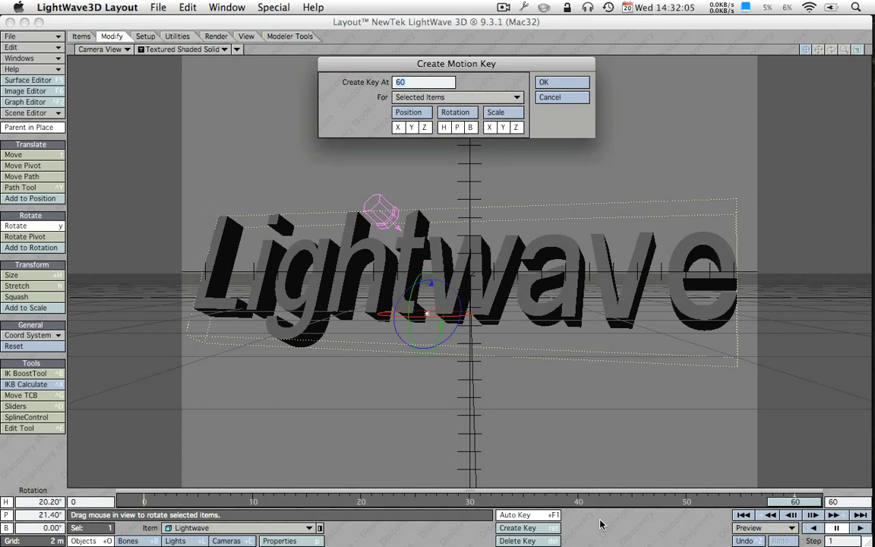
{"action": "key", "text": "Return"}
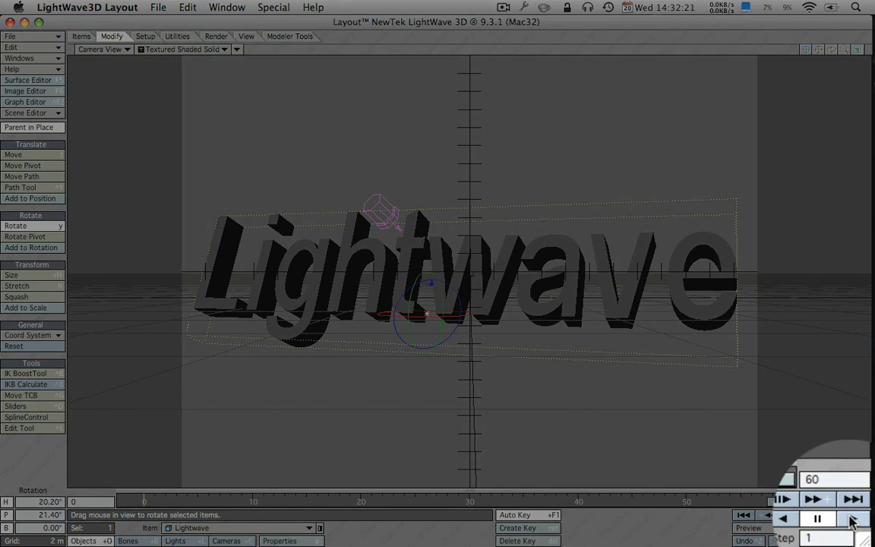
{"action": "left_click", "coordinate": [858, 528]}
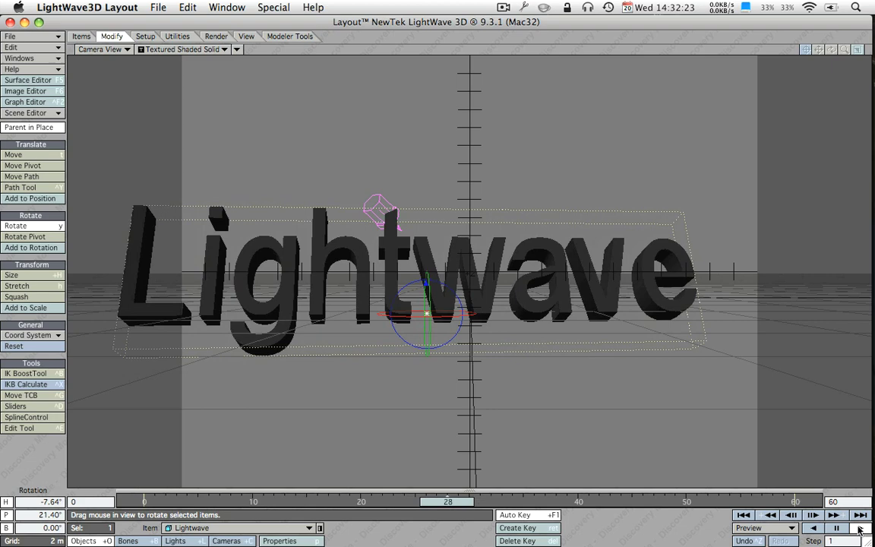
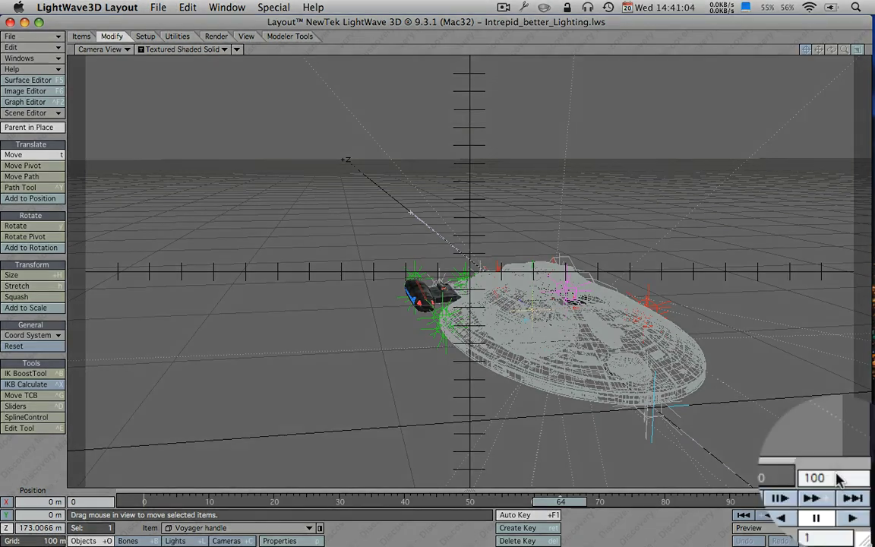
Set the timeline's end frame to 250
{"action": "left_click", "coordinate": [835, 476]}
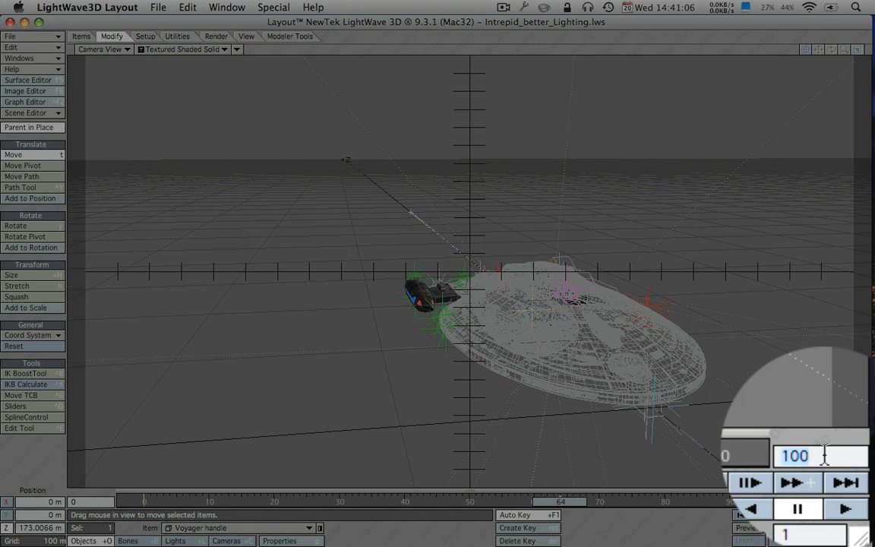
{"action": "type", "text": "250"}
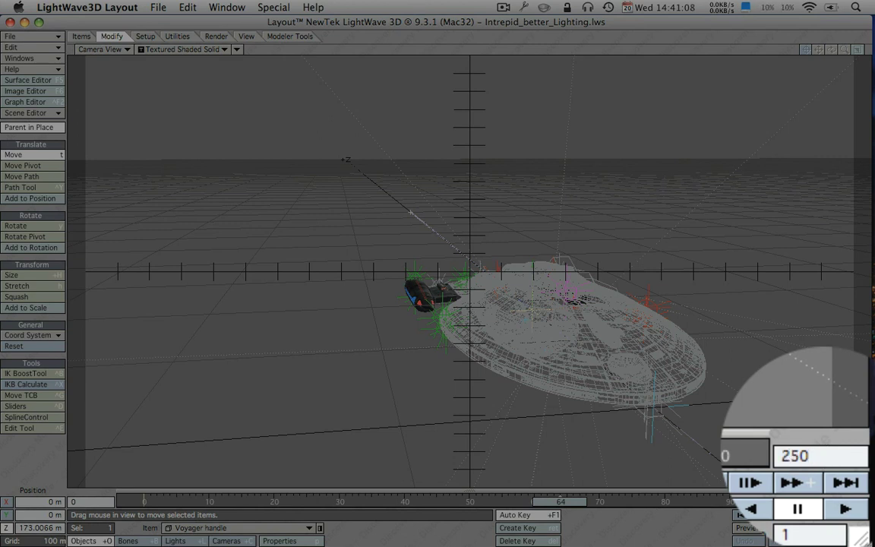
{"action": "key", "text": "Return"}
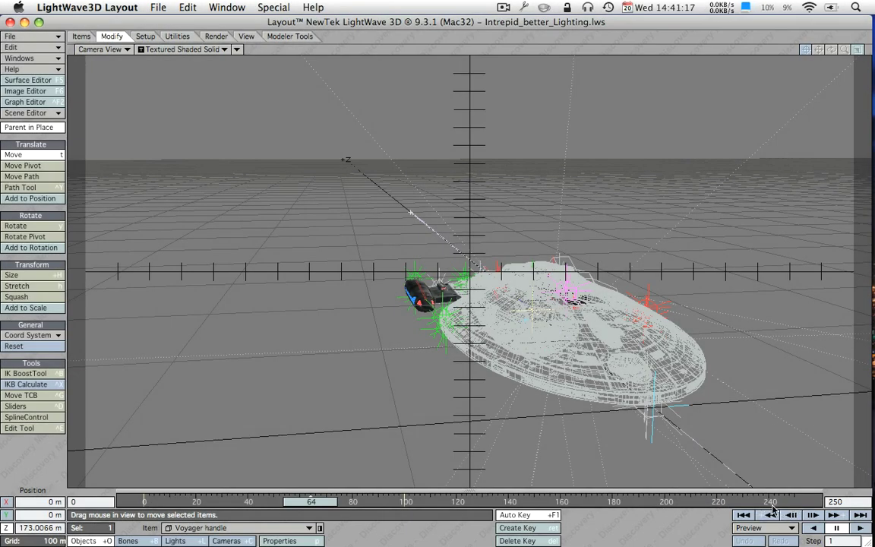
Rotate the camera at frame 200 to a heading of about 141° and a pitch of about 26°, aiming at the ship
{"action": "left_click_drag", "start_coordinate": [337, 503], "coordinate": [788, 502]}
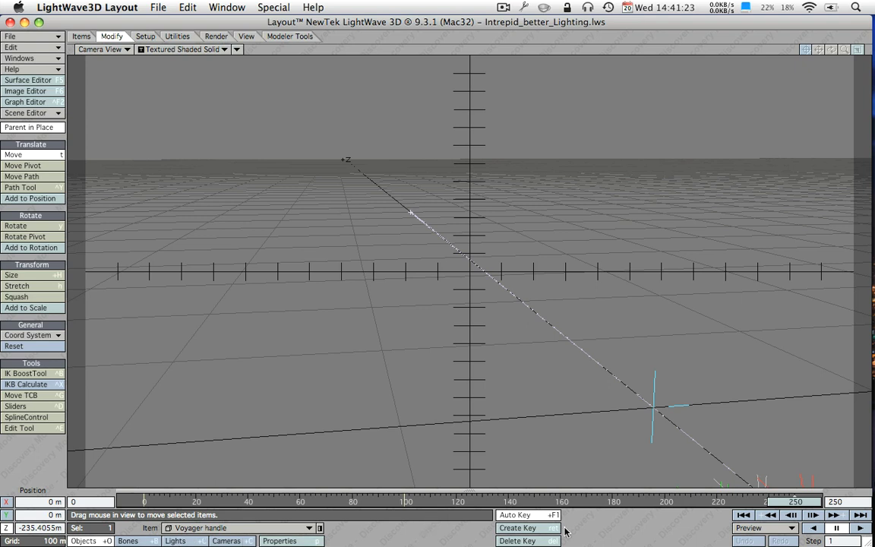
{"action": "left_click", "coordinate": [664, 503]}
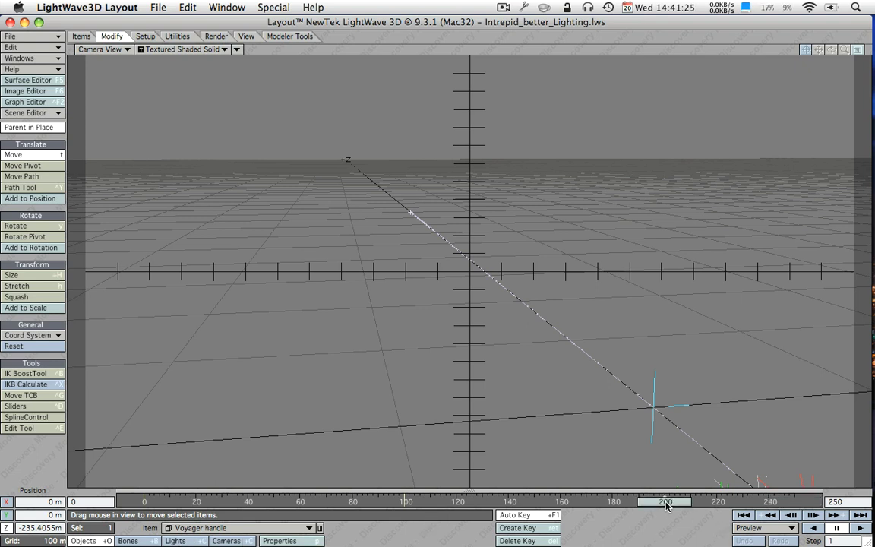
{"action": "key", "text": "y"}
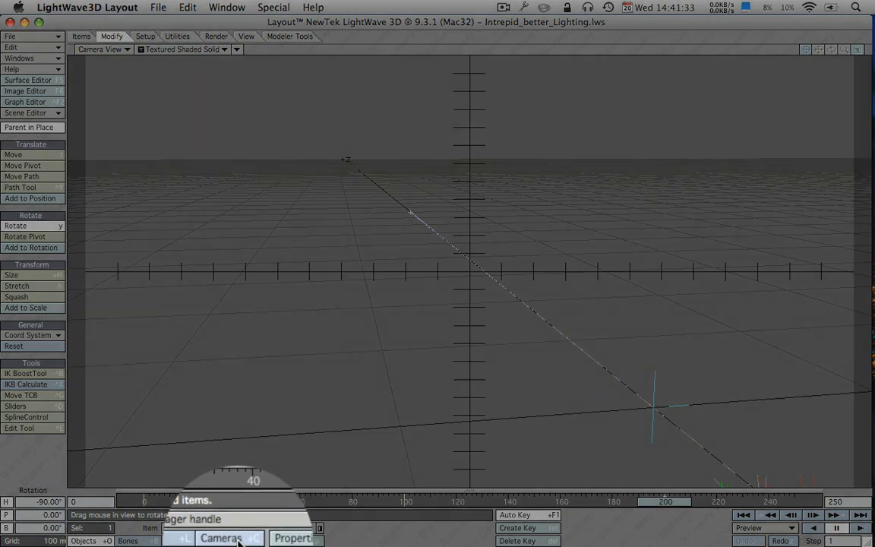
{"action": "left_click", "coordinate": [227, 541]}
{"action": "key", "text": "t"}
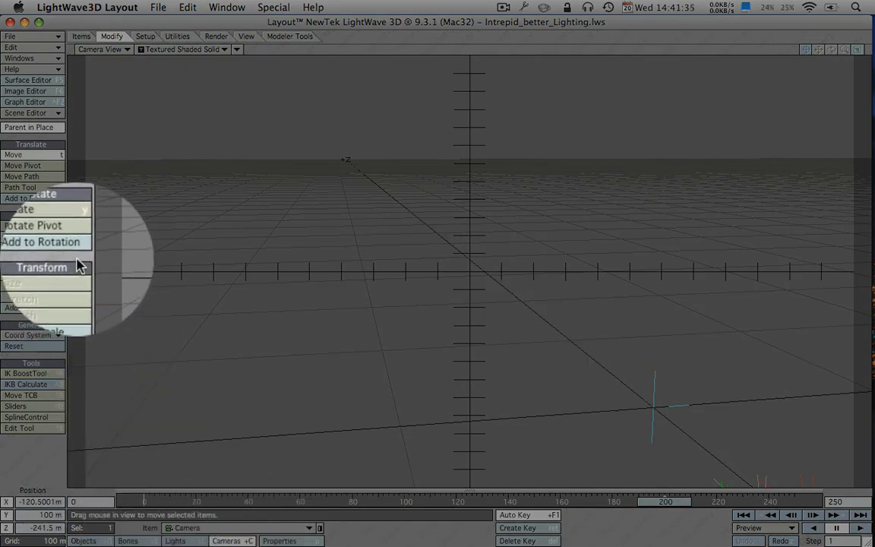
{"action": "left_click", "coordinate": [30, 225]}
{"action": "left_click_drag", "start_coordinate": [183, 240], "coordinate": [210, 235]}
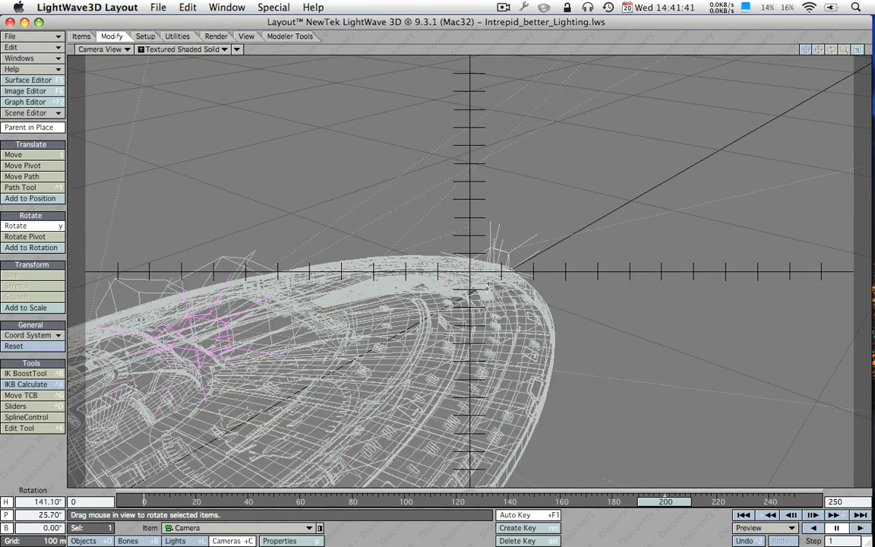
{"action": "left_click", "coordinate": [663, 501]}
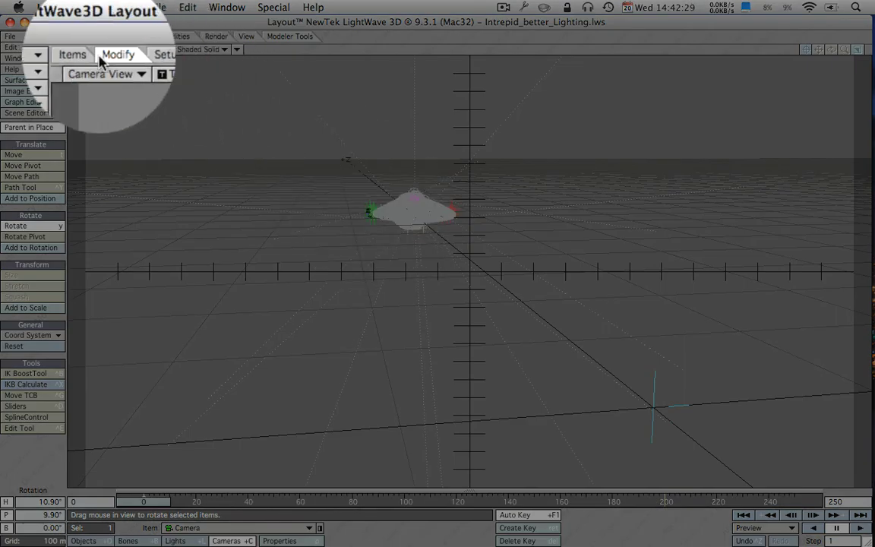
{"action": "left_click", "coordinate": [82, 37]}
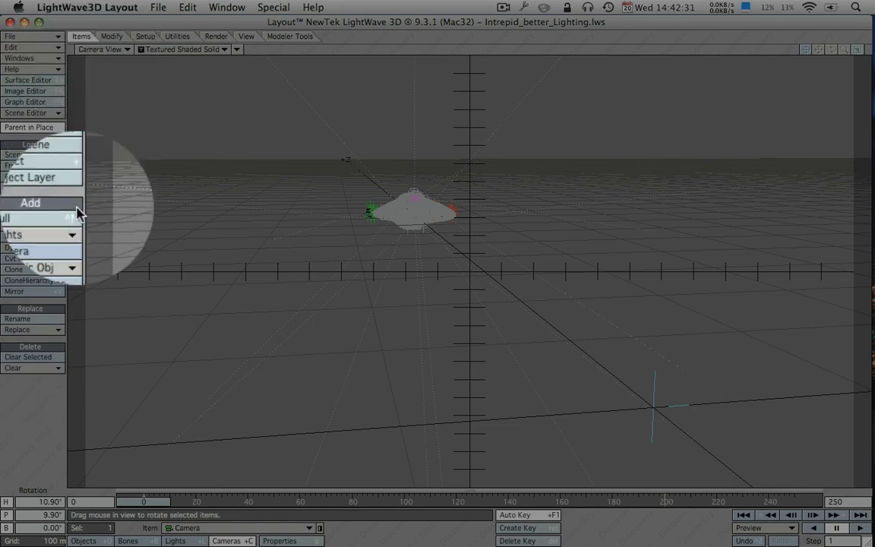
{"action": "left_click", "coordinate": [47, 218]}
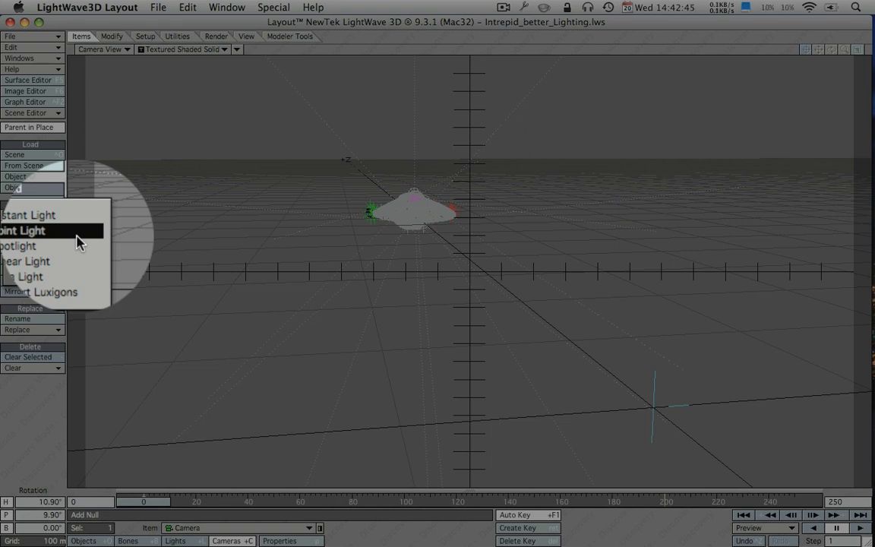
Select the light "Running light - saucer lower - green" and open its Lens Flare Options from the light's properties
{"action": "left_click", "coordinate": [197, 539]}
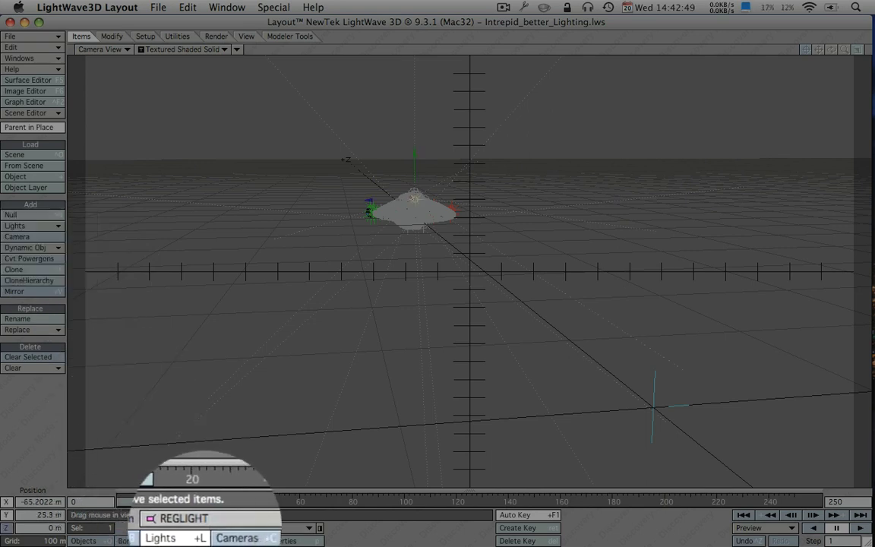
{"action": "left_click", "coordinate": [216, 528]}
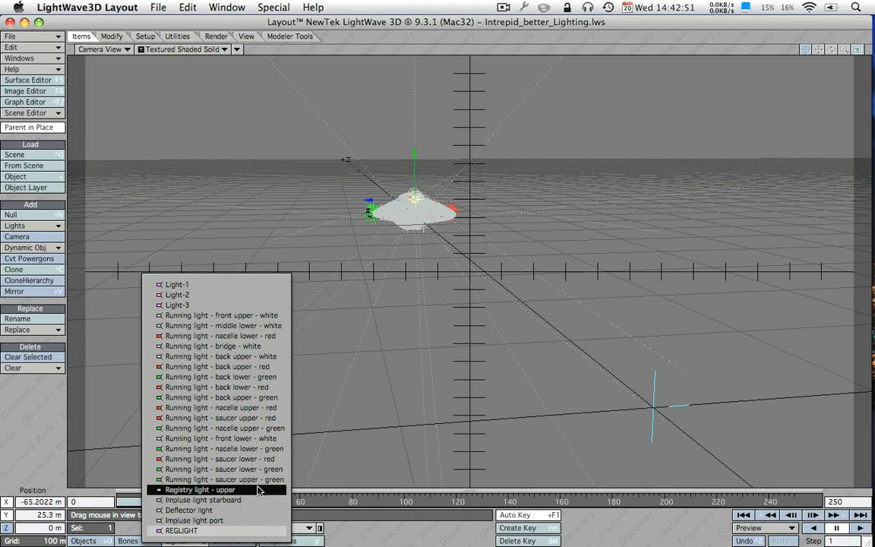
{"action": "left_click", "coordinate": [235, 468]}
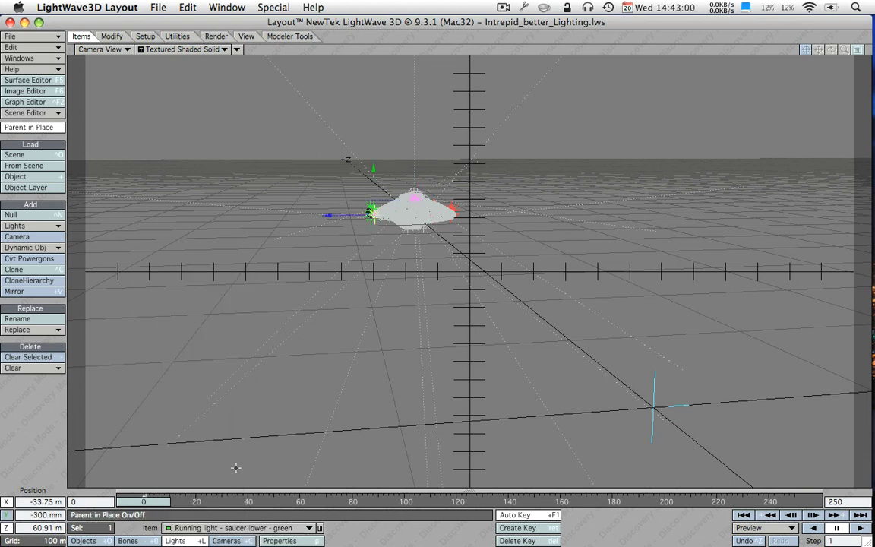
{"action": "left_click", "coordinate": [292, 539]}
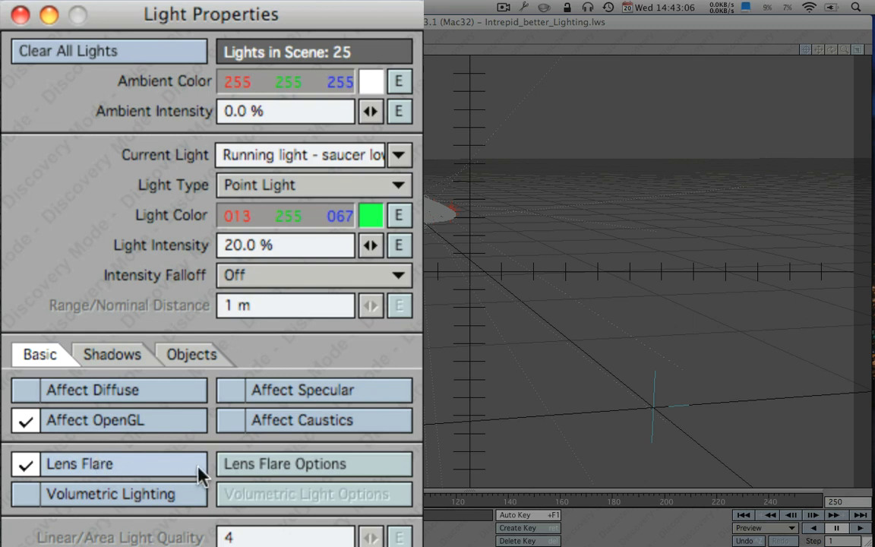
{"action": "left_click", "coordinate": [281, 466]}
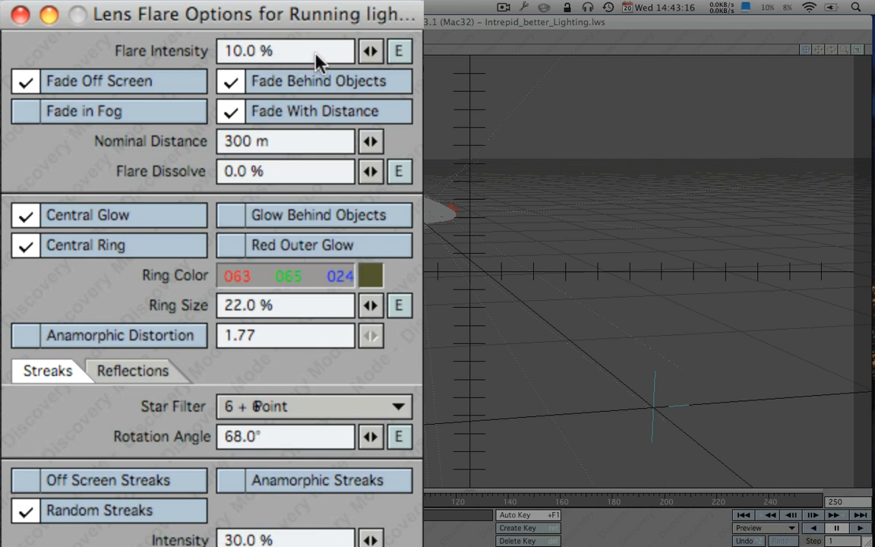
Add keys to the light's Flare Intensity envelope at frame 15 with about 45 % and frame 28 with about 1 %
{"action": "left_click", "coordinate": [398, 51]}
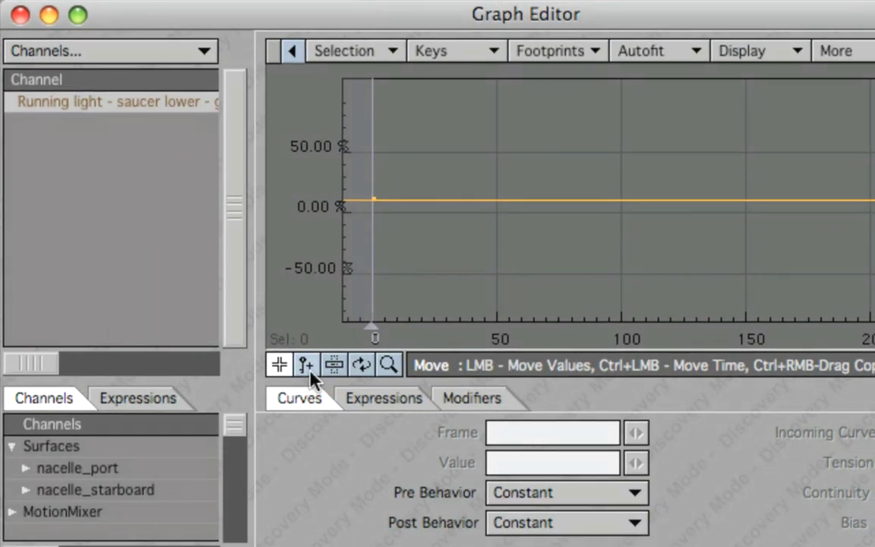
{"action": "left_click", "coordinate": [306, 365]}
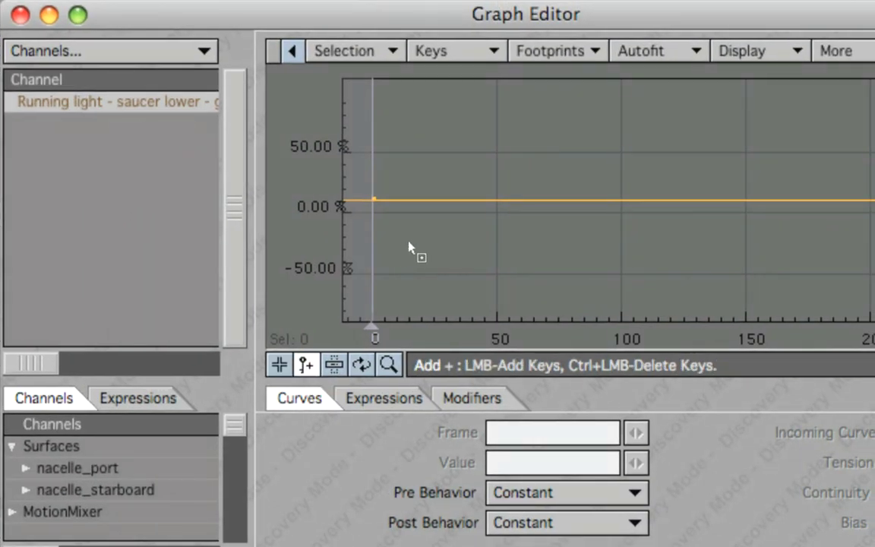
{"action": "left_click", "coordinate": [409, 157]}
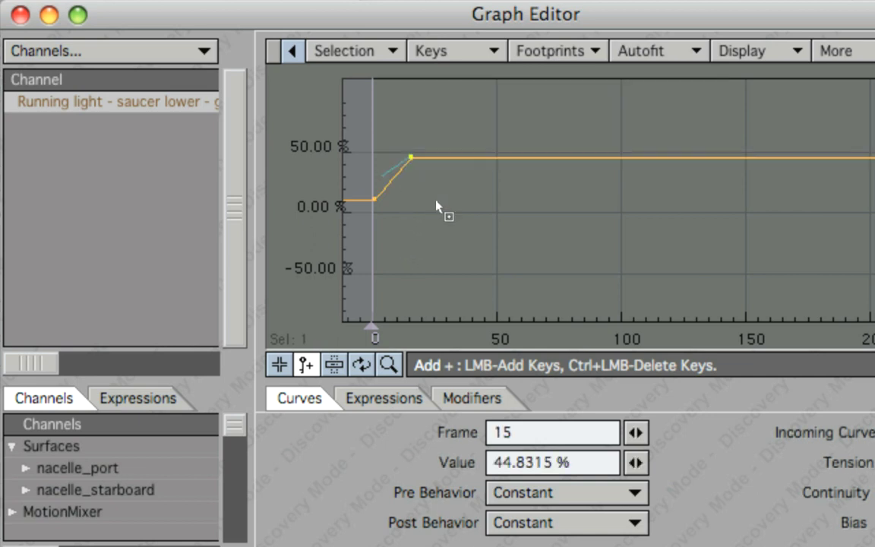
{"action": "left_click", "coordinate": [442, 207]}
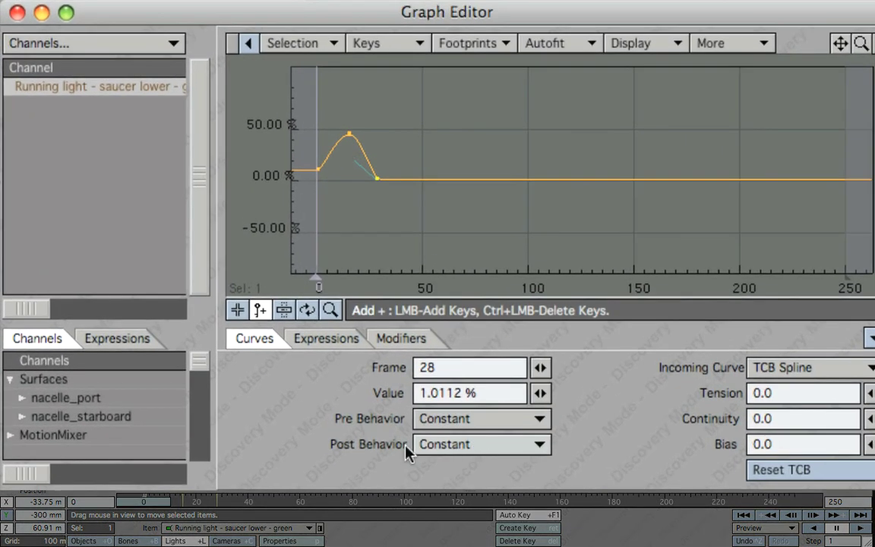
Set the flare intensity curve's Post Behavior to Repeat and close the Graph Editor
{"action": "left_click", "coordinate": [429, 445]}
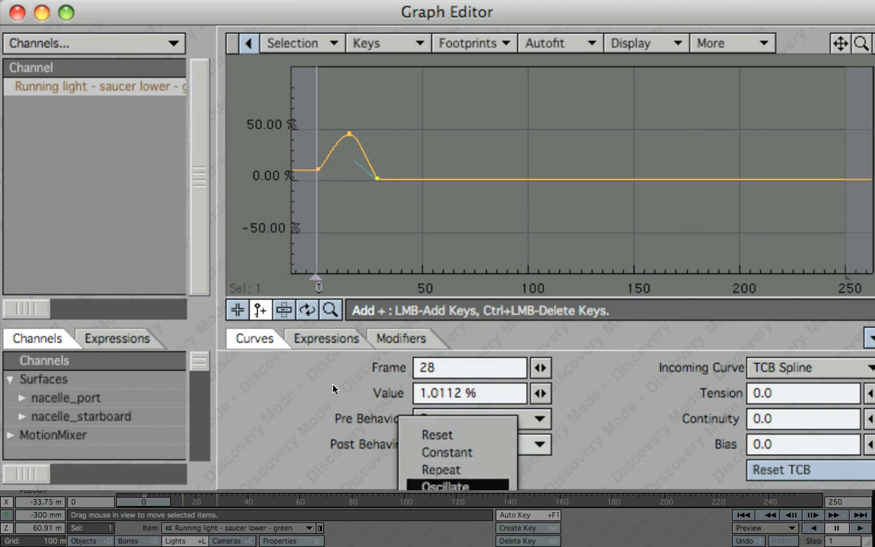
{"action": "left_click", "coordinate": [489, 471]}
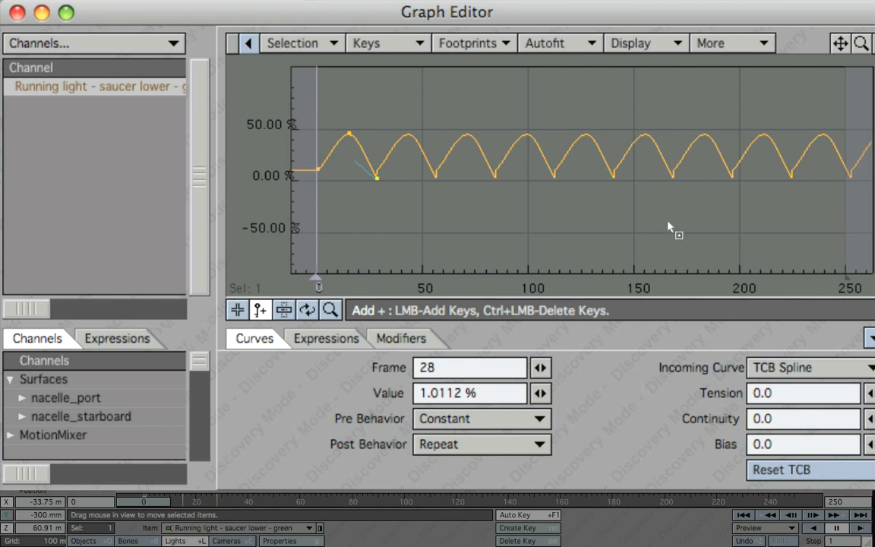
{"action": "left_click", "coordinate": [17, 12]}
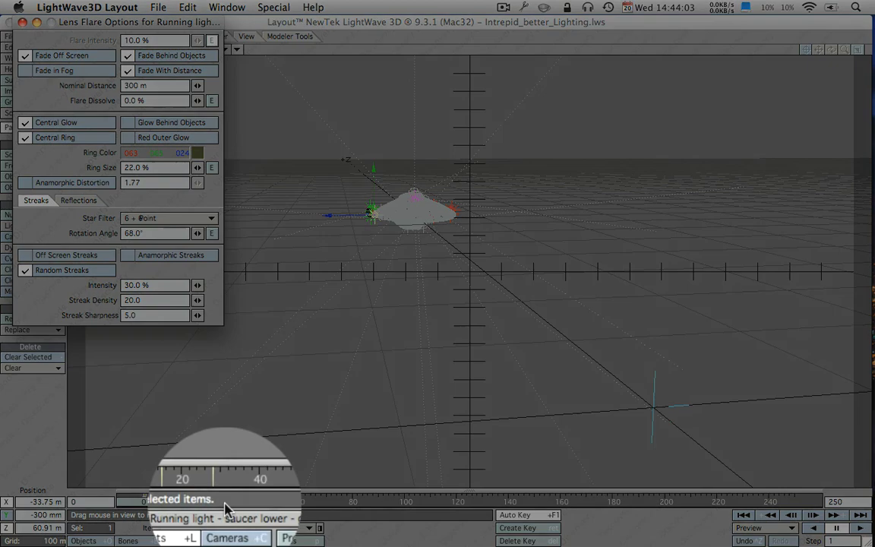
Select the camera, switch its lens setting to Zoom Factor, open that setting's envelope in the Graph Editor, and close the camera's properties
{"action": "left_click", "coordinate": [226, 541]}
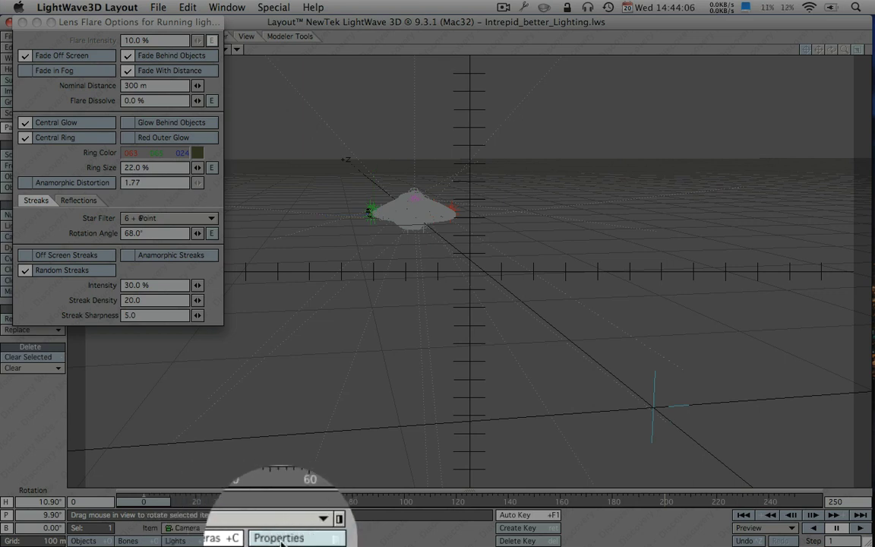
{"action": "left_click", "coordinate": [279, 539]}
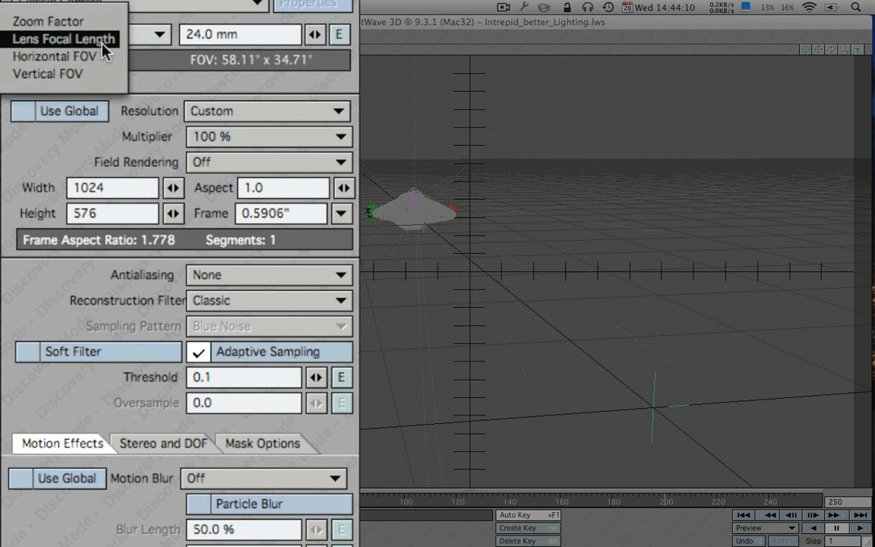
{"action": "left_click", "coordinate": [96, 20]}
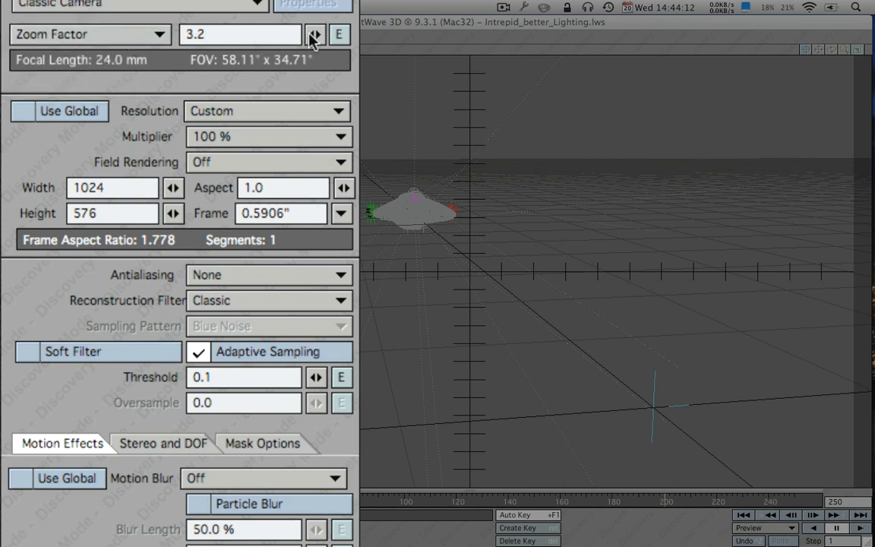
{"action": "left_click", "coordinate": [338, 36]}
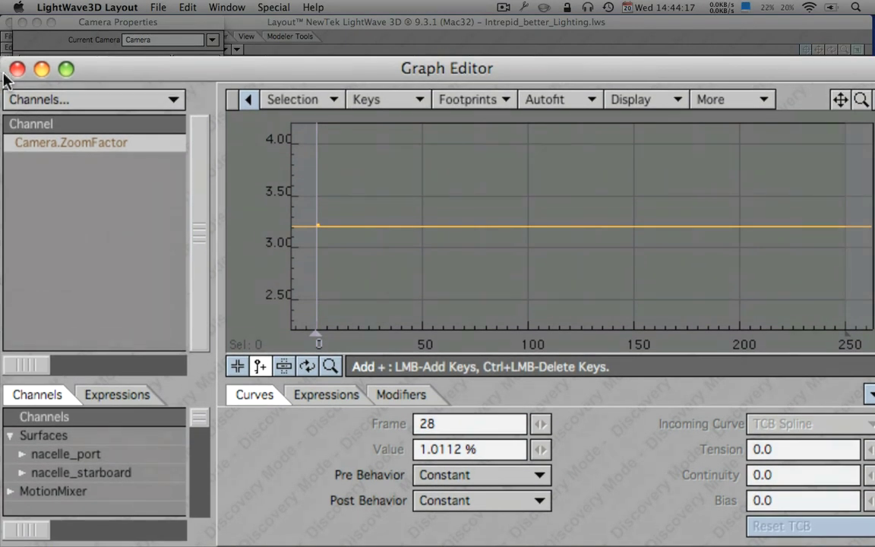
{"action": "left_click", "coordinate": [16, 69]}
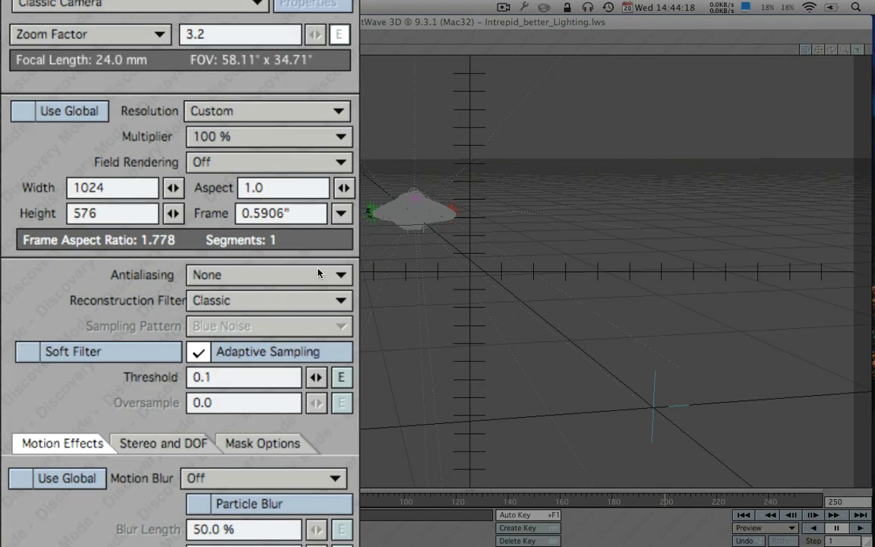
{"action": "left_click", "coordinate": [23, 24]}
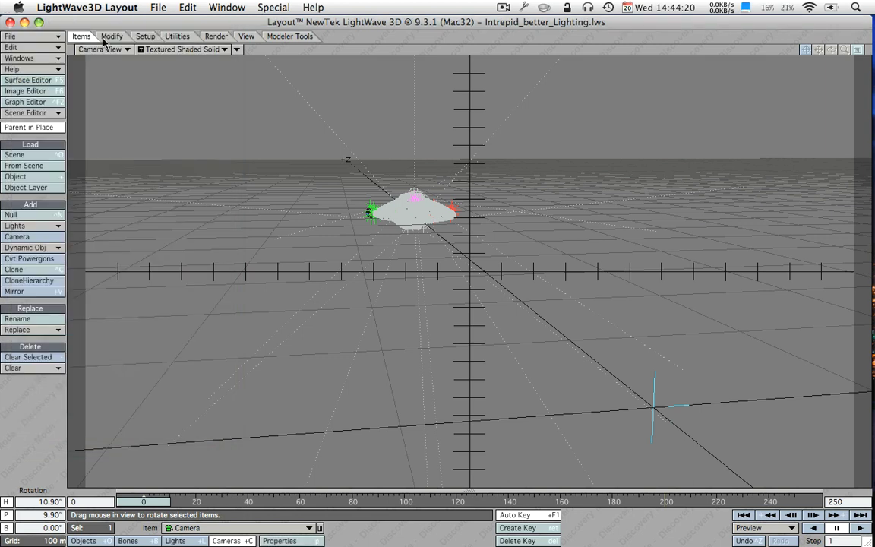
Rotate the Voyager handle at frame 0 to a heading of -111.4° and pitch of -11.8°, and move it to about X -264, Y 36, Z 396 m
{"action": "left_click_drag", "start_coordinate": [456, 342], "coordinate": [607, 342]}
{"action": "right_click_drag", "start_coordinate": [608, 342], "coordinate": [175, 189]}
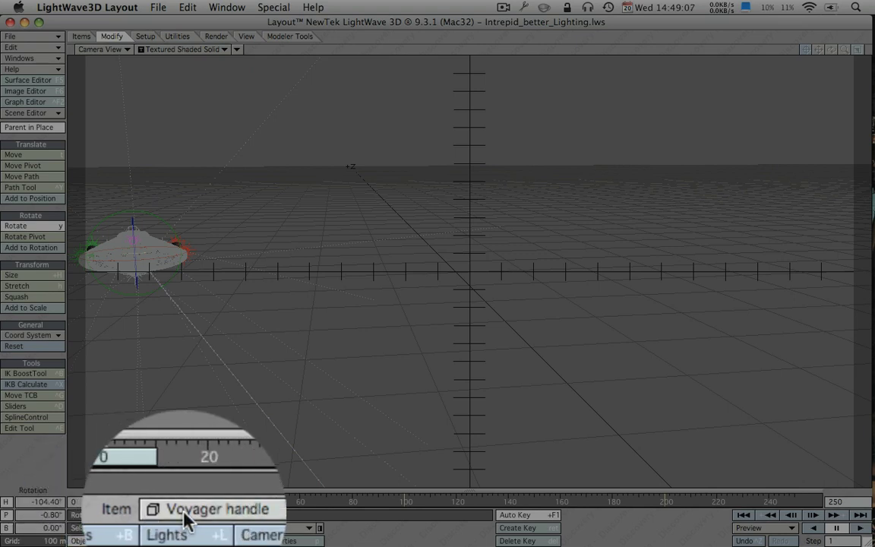
{"action": "left_click", "coordinate": [186, 520]}
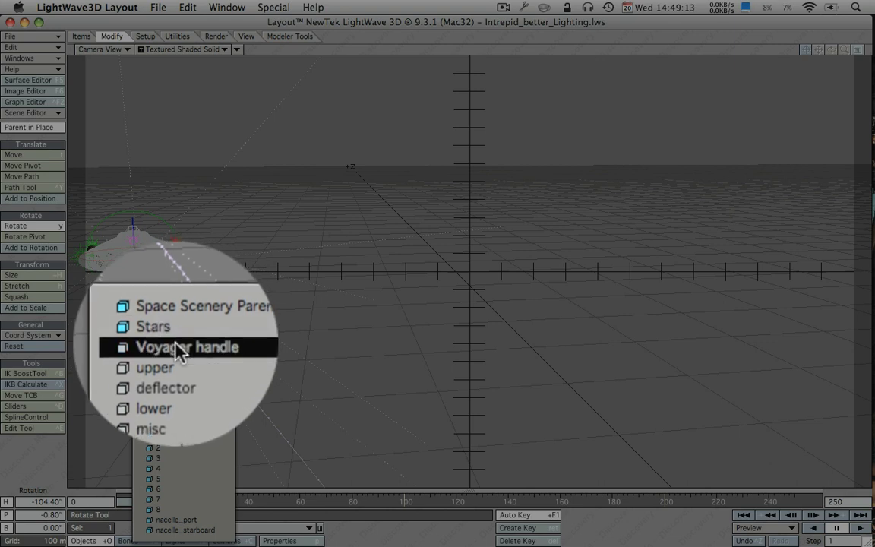
{"action": "left_click", "coordinate": [175, 348]}
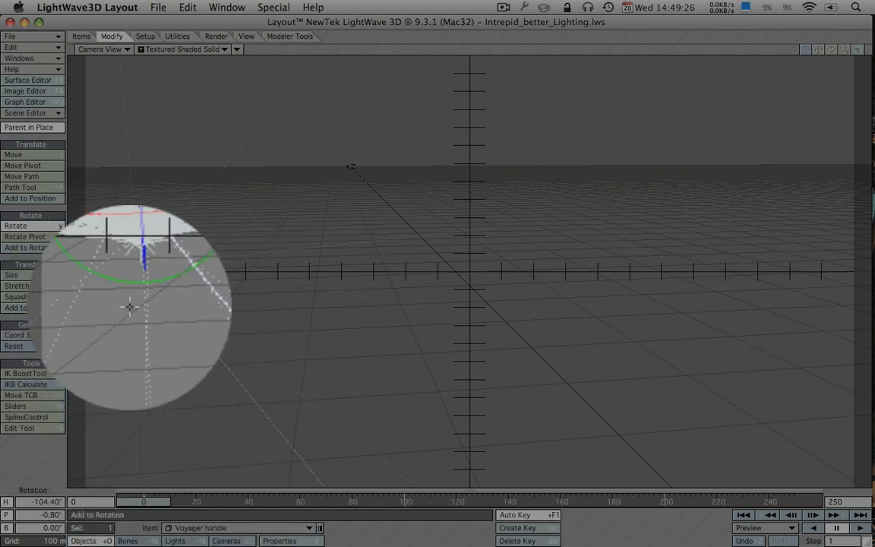
{"action": "left_click_drag", "start_coordinate": [130, 307], "coordinate": [175, 200]}
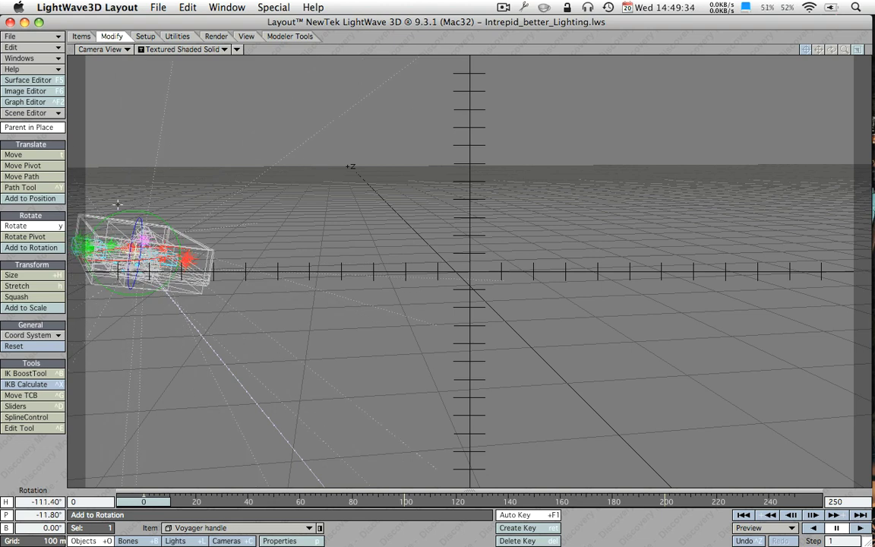
{"action": "left_click_drag", "start_coordinate": [118, 204], "coordinate": [114, 202]}
{"action": "left_click", "coordinate": [30, 154]}
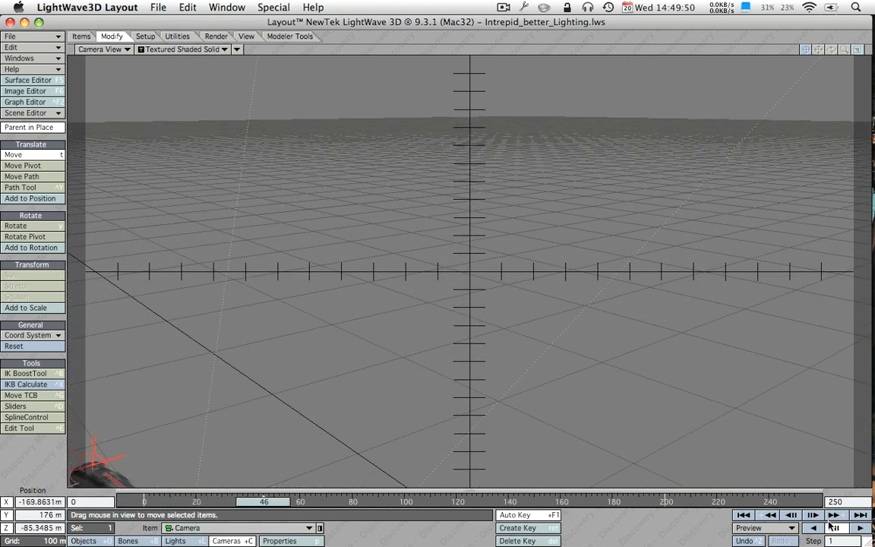
Delete the camera's motion key at frame 200 and the Voyager handle's motion keys after frame 0
{"action": "key", "text": "Delete"}
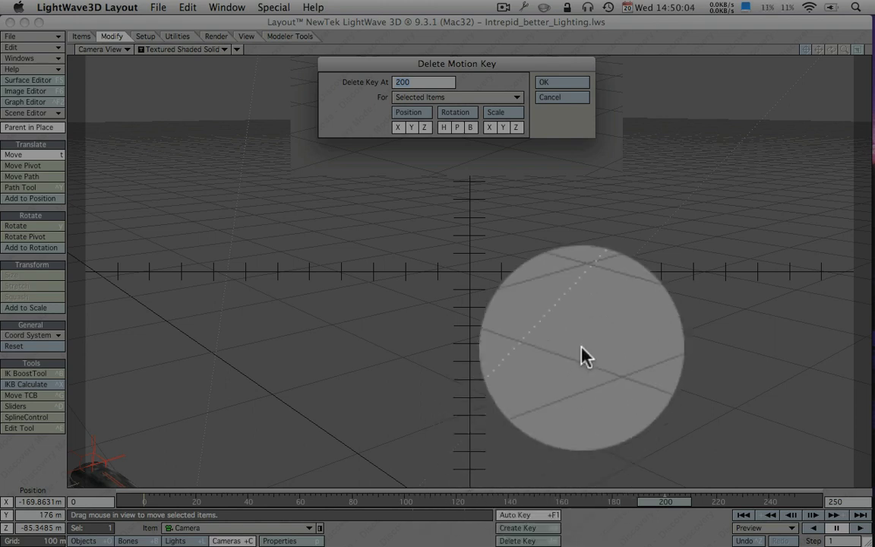
{"action": "key", "text": "Return"}
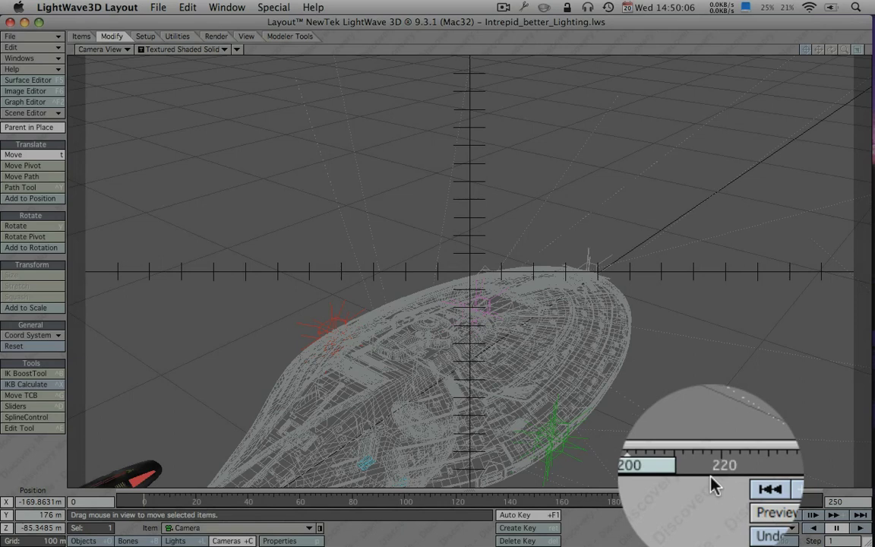
{"action": "left_click", "coordinate": [743, 515]}
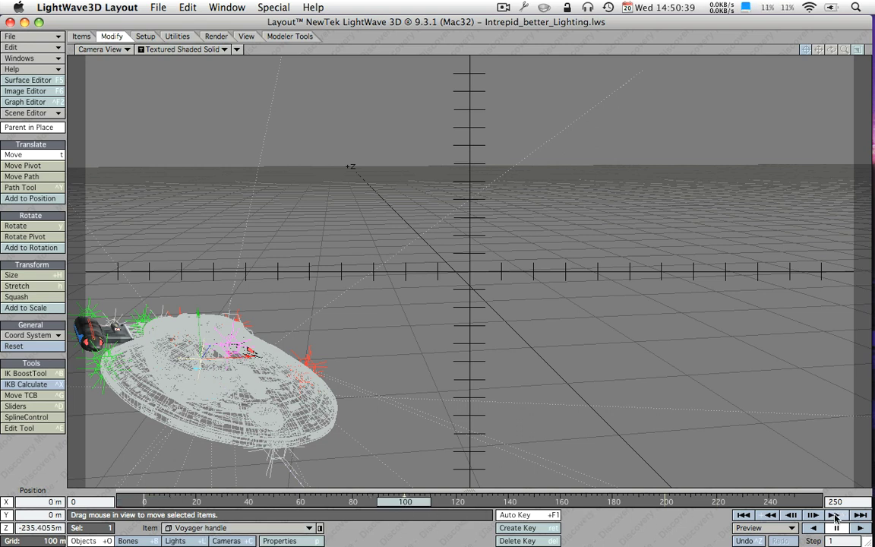
{"action": "key", "text": "Delete"}
{"action": "key", "text": "Return"}
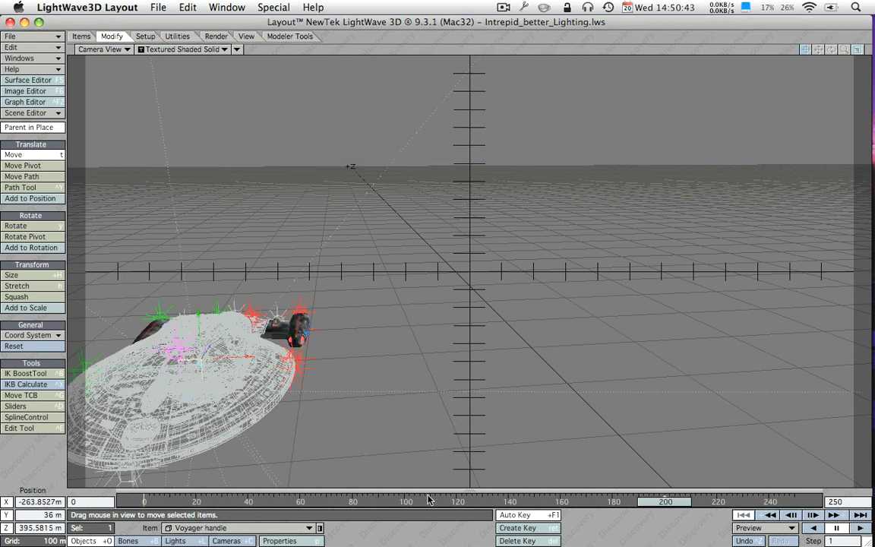
At frame 50, rotate the Voyager handle and move it to about X -165 m, Y 36 m, Z 286 m
{"action": "left_click_drag", "start_coordinate": [141, 498], "coordinate": [149, 500]}
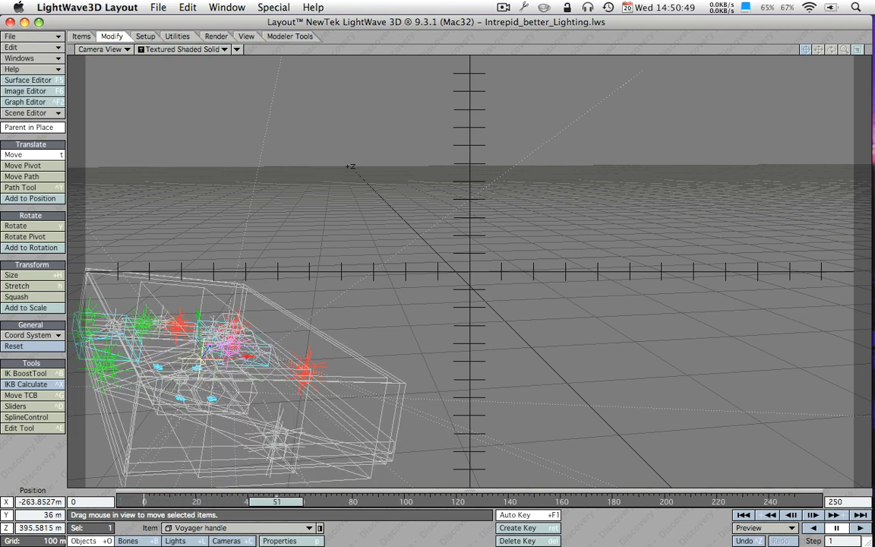
{"action": "left_click", "coordinate": [15, 225]}
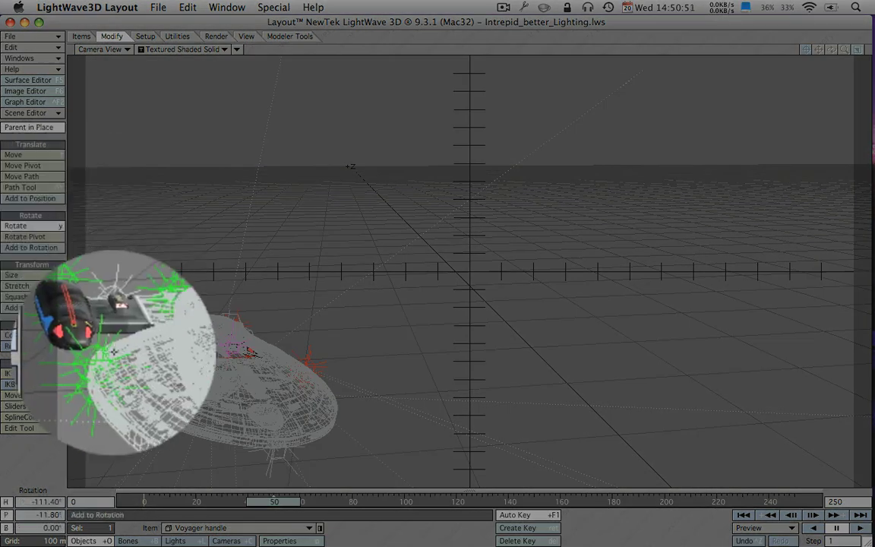
{"action": "left_click_drag", "start_coordinate": [111, 303], "coordinate": [92, 289]}
{"action": "left_click", "coordinate": [15, 154]}
{"action": "left_click_drag", "start_coordinate": [147, 253], "coordinate": [205, 434]}
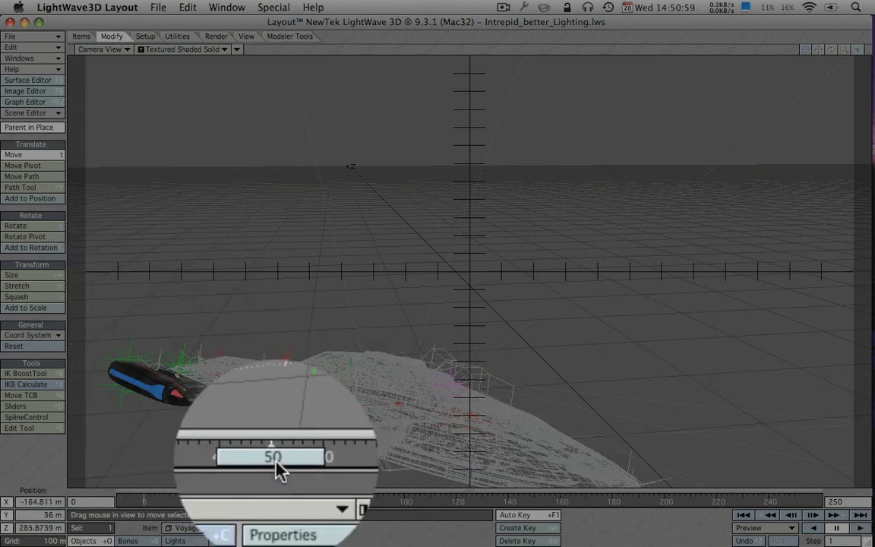
At frame 100, rotate the Voyager handle to a heading of about -165° and pitch of about -15°, and move it further across the camera's view
{"action": "left_click_drag", "start_coordinate": [275, 501], "coordinate": [327, 501]}
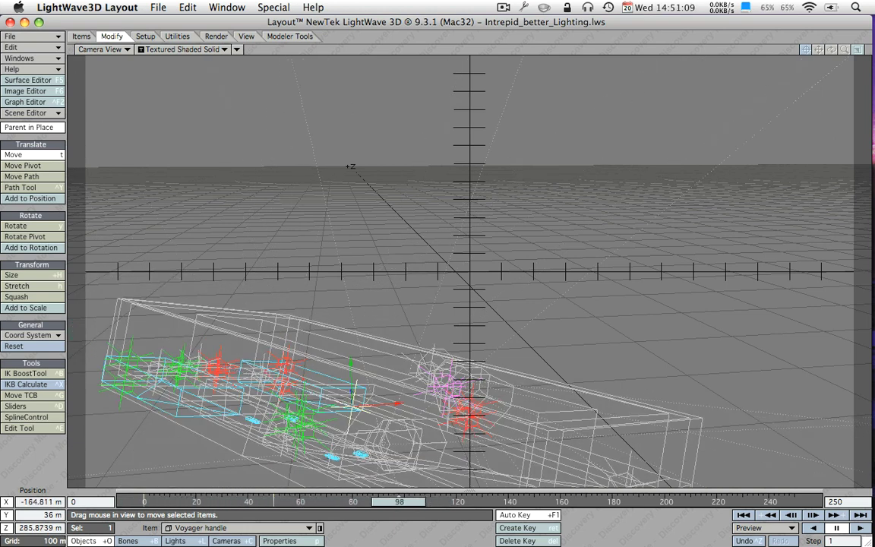
{"action": "left_click", "coordinate": [23, 227]}
{"action": "mouse_move", "coordinate": [308, 391]}
{"action": "left_mouse_down"}
{"action": "mouse_move", "coordinate": [297, 364]}
{"action": "mouse_move", "coordinate": [293, 383]}
{"action": "left_mouse_up"}
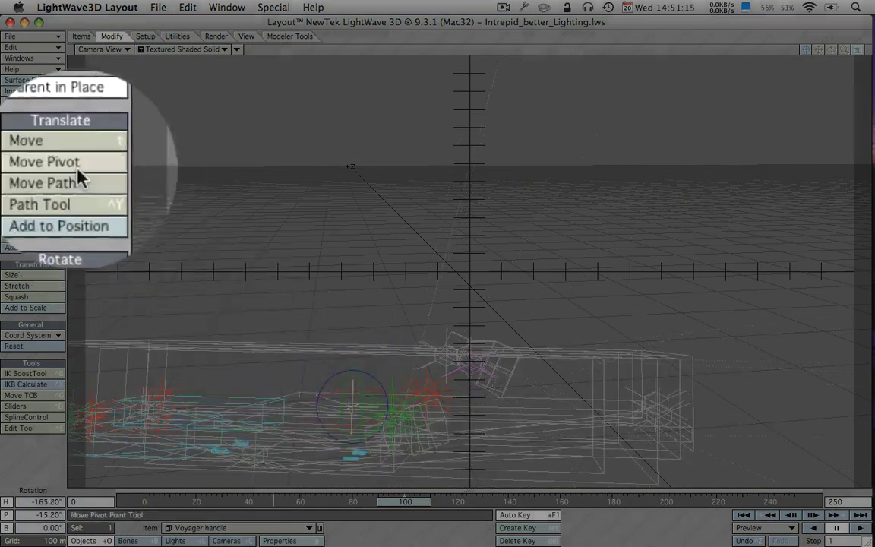
{"action": "left_click", "coordinate": [23, 154]}
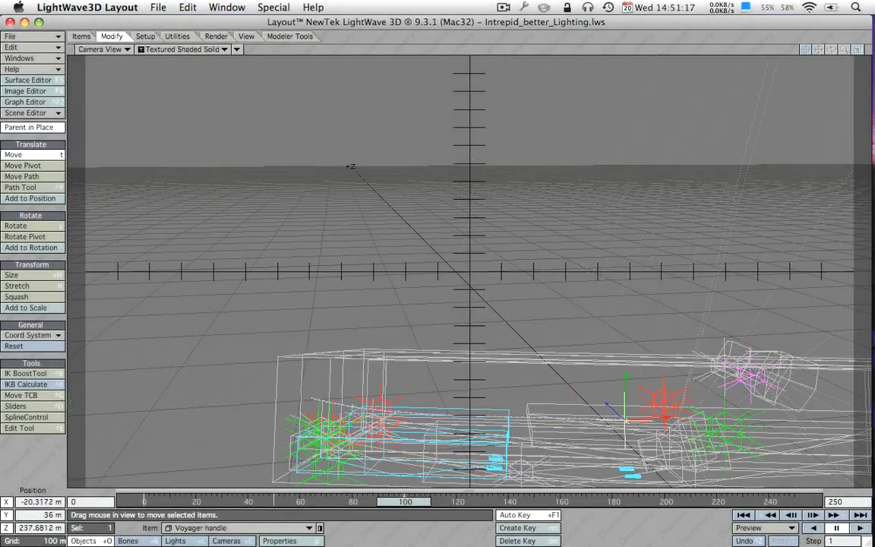
{"action": "left_click_drag", "start_coordinate": [372, 437], "coordinate": [419, 437]}
At frame 160, rotate the Voyager handle to about -174° heading and -14° pitch, and move it to about X 300, Y 36, Z 168 m
{"action": "left_click_drag", "start_coordinate": [399, 505], "coordinate": [559, 501]}
{"action": "key", "text": "y"}
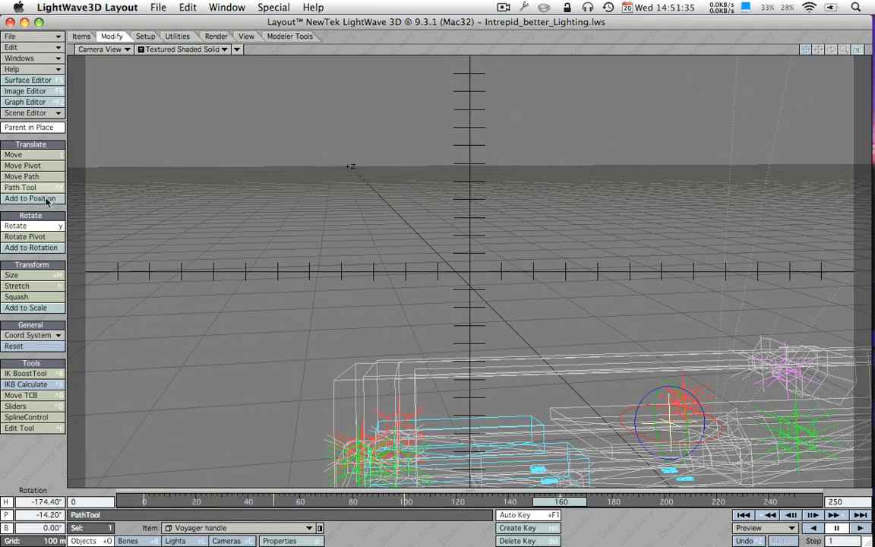
{"action": "left_click_drag", "start_coordinate": [254, 302], "coordinate": [670, 422]}
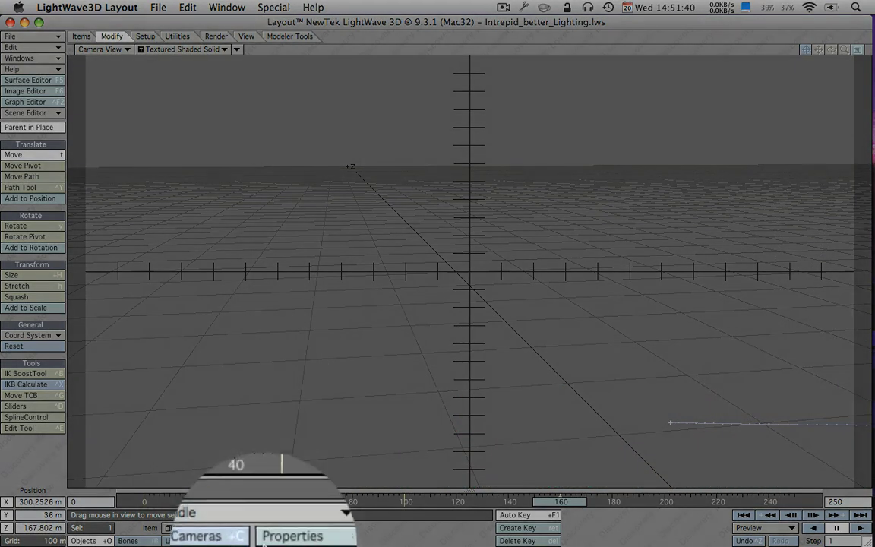
Return to frame 0 and set the camera's Target Item to Voyager handle in its Motion Options
{"action": "left_click", "coordinate": [226, 540]}
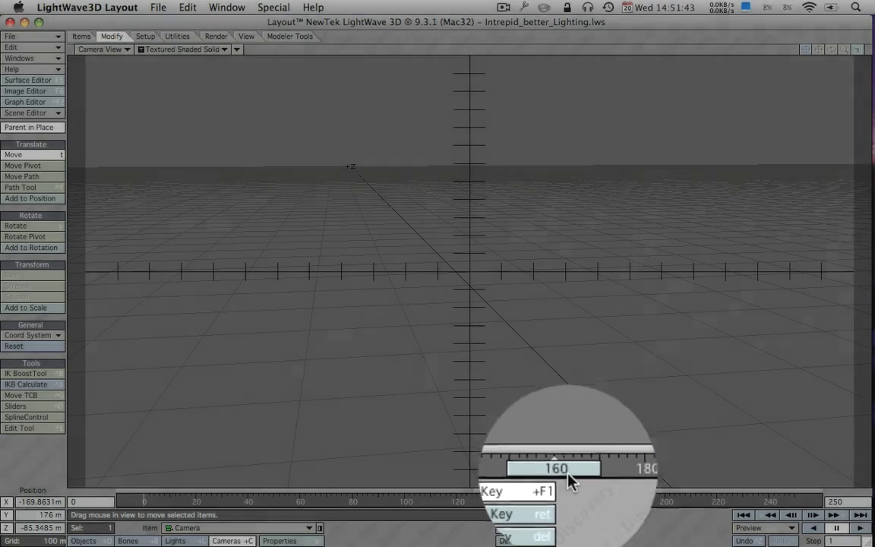
{"action": "left_click_drag", "start_coordinate": [562, 501], "coordinate": [144, 501]}
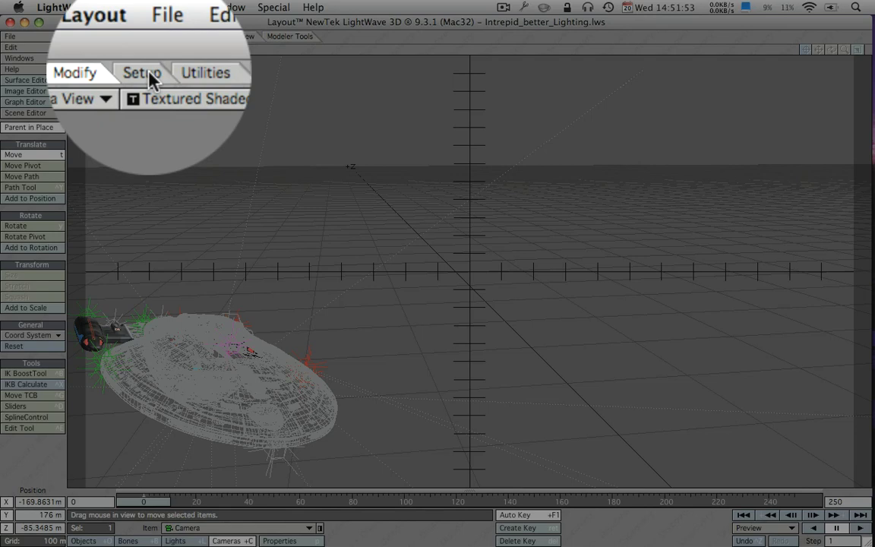
{"action": "left_click", "coordinate": [125, 36]}
{"action": "left_click", "coordinate": [29, 466]}
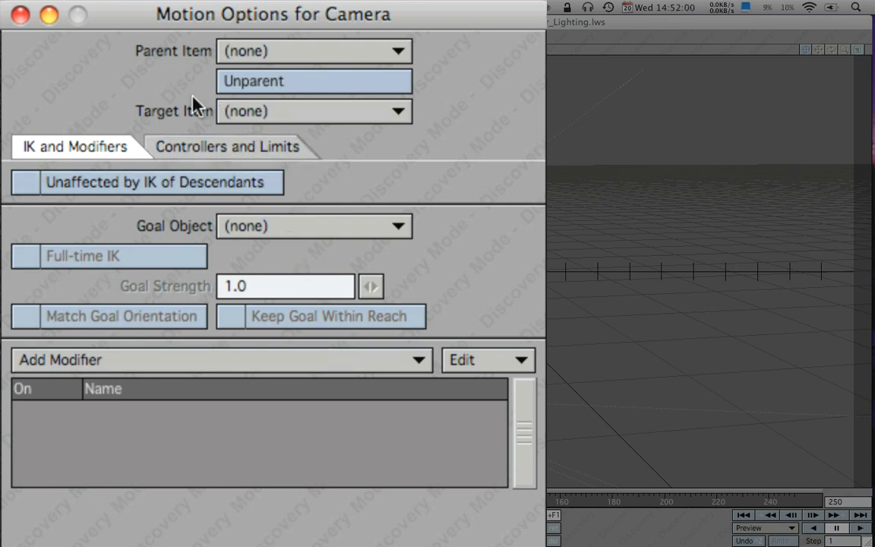
{"action": "left_click", "coordinate": [262, 114]}
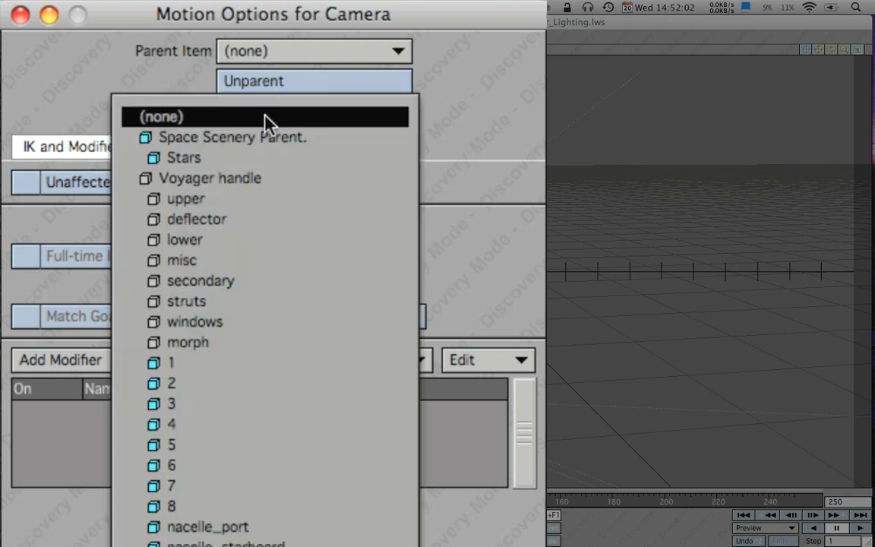
{"action": "left_click", "coordinate": [267, 181]}
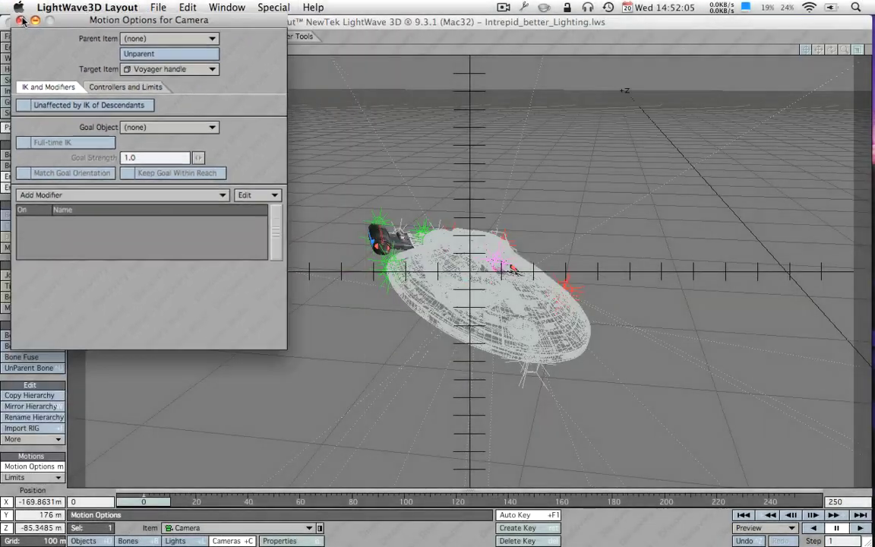
{"action": "left_click", "coordinate": [20, 19]}
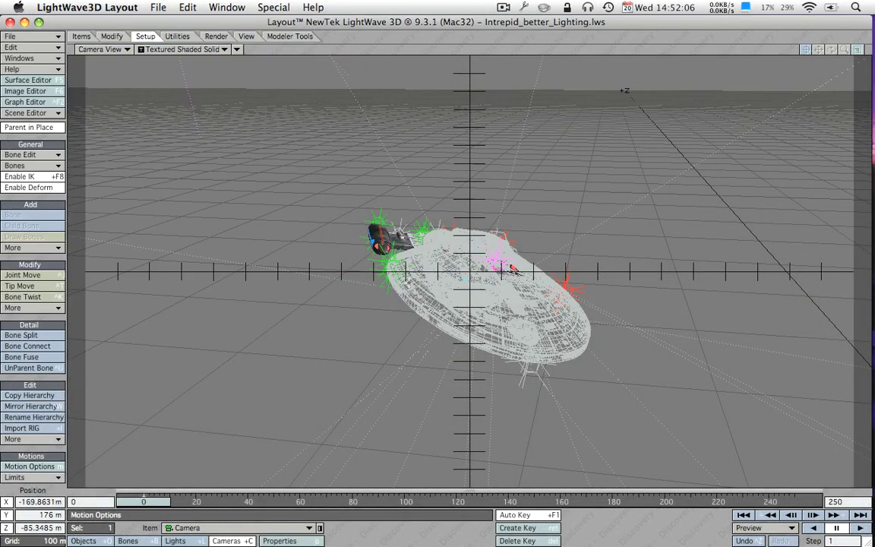
With the timeline ending at frame 160, play back the animation and render frame 0
{"action": "key", "text": "space"}
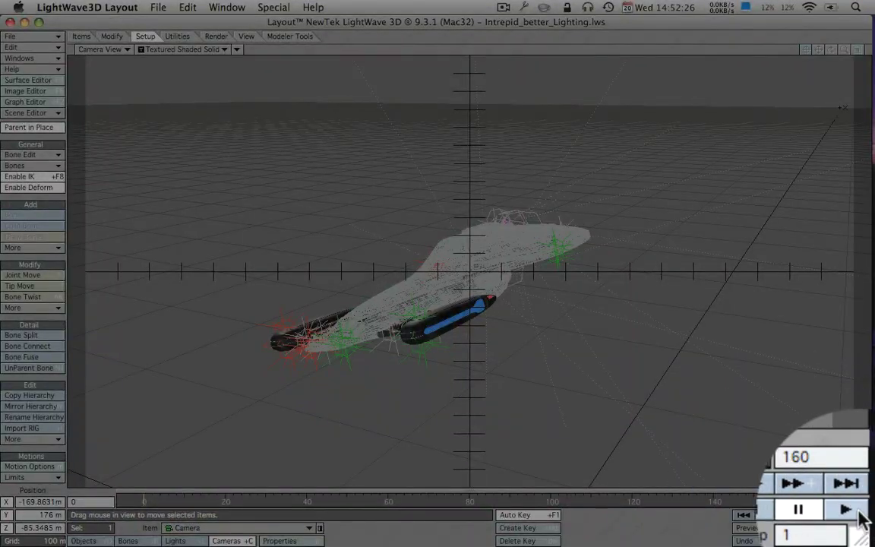
{"action": "left_click", "coordinate": [859, 527]}
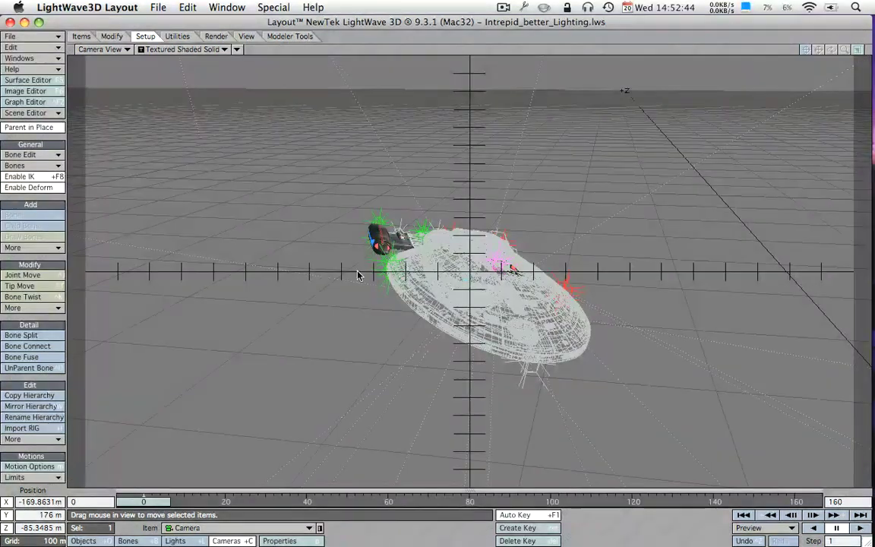
{"action": "key", "text": "F9"}
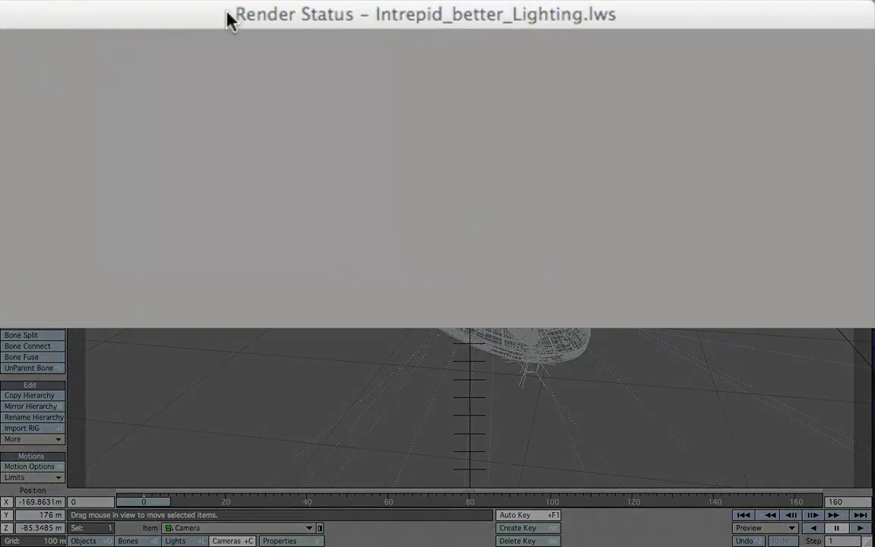